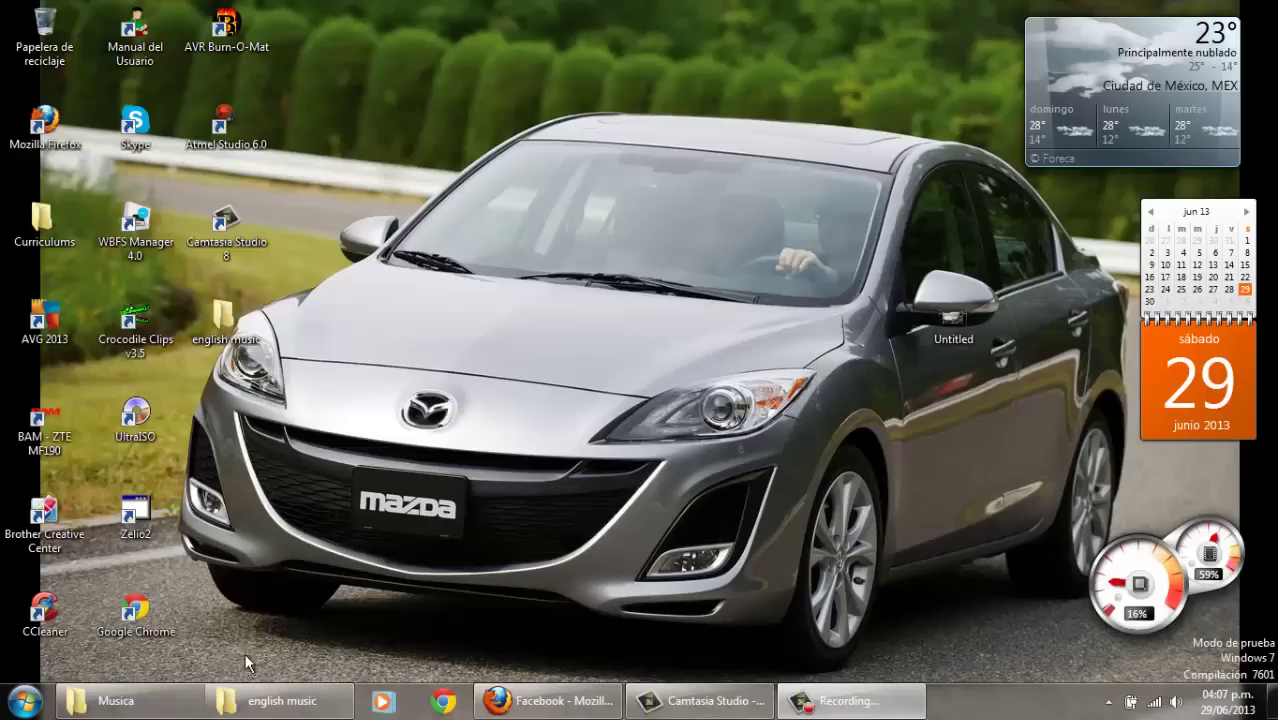
- Copy the songs Pumped Up Kicks and Zombie from the Musica folder
{"action": "mouse_move", "coordinate": [266, 706]}
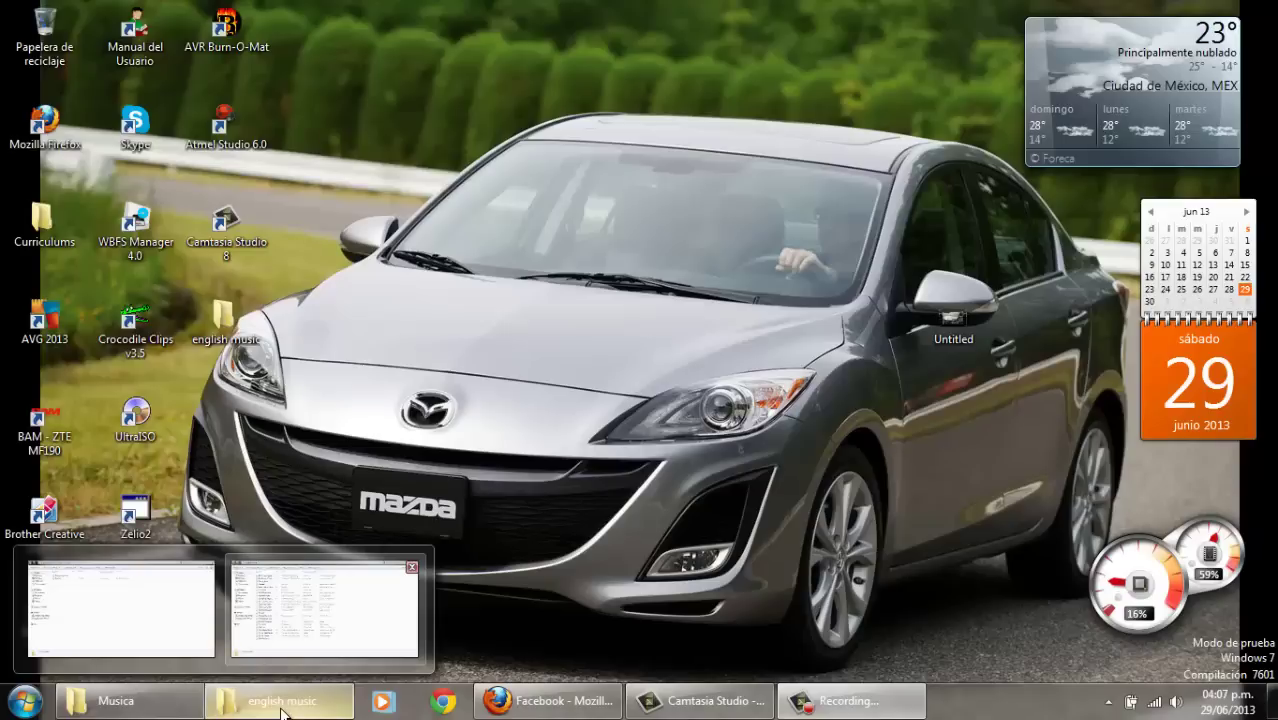
{"action": "left_click", "coordinate": [399, 580]}
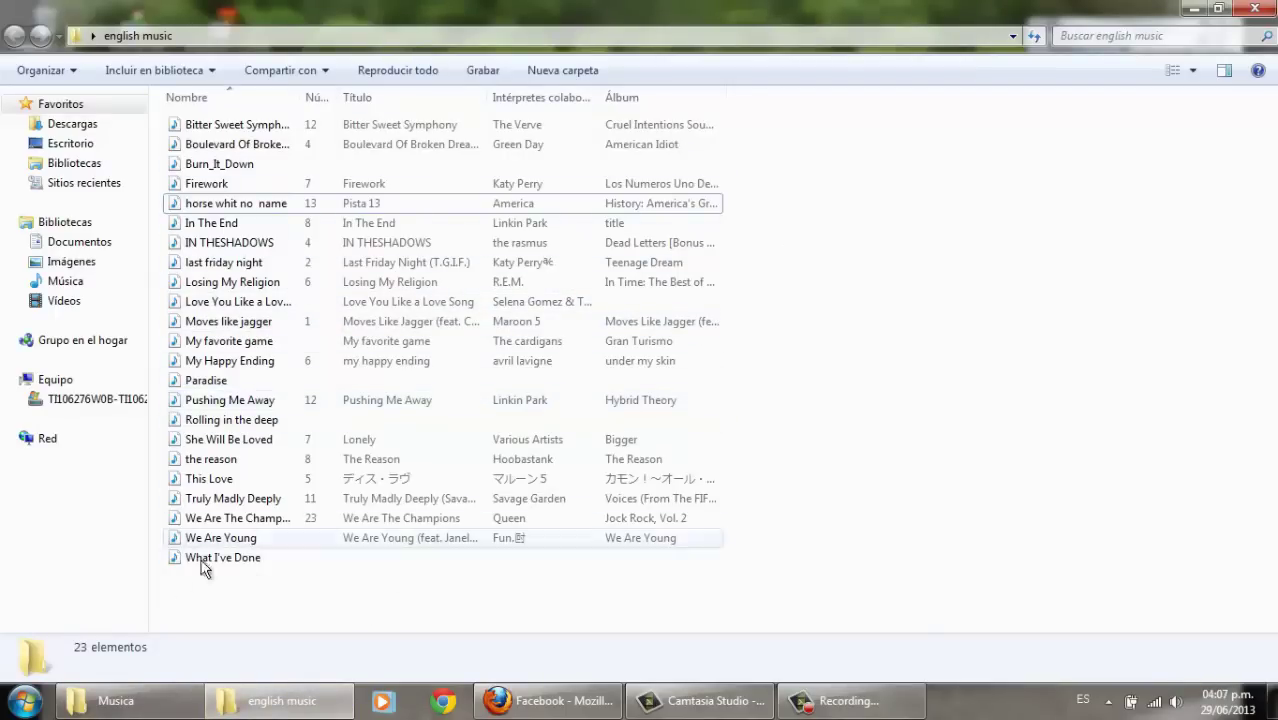
{"action": "left_click", "coordinate": [162, 705]}
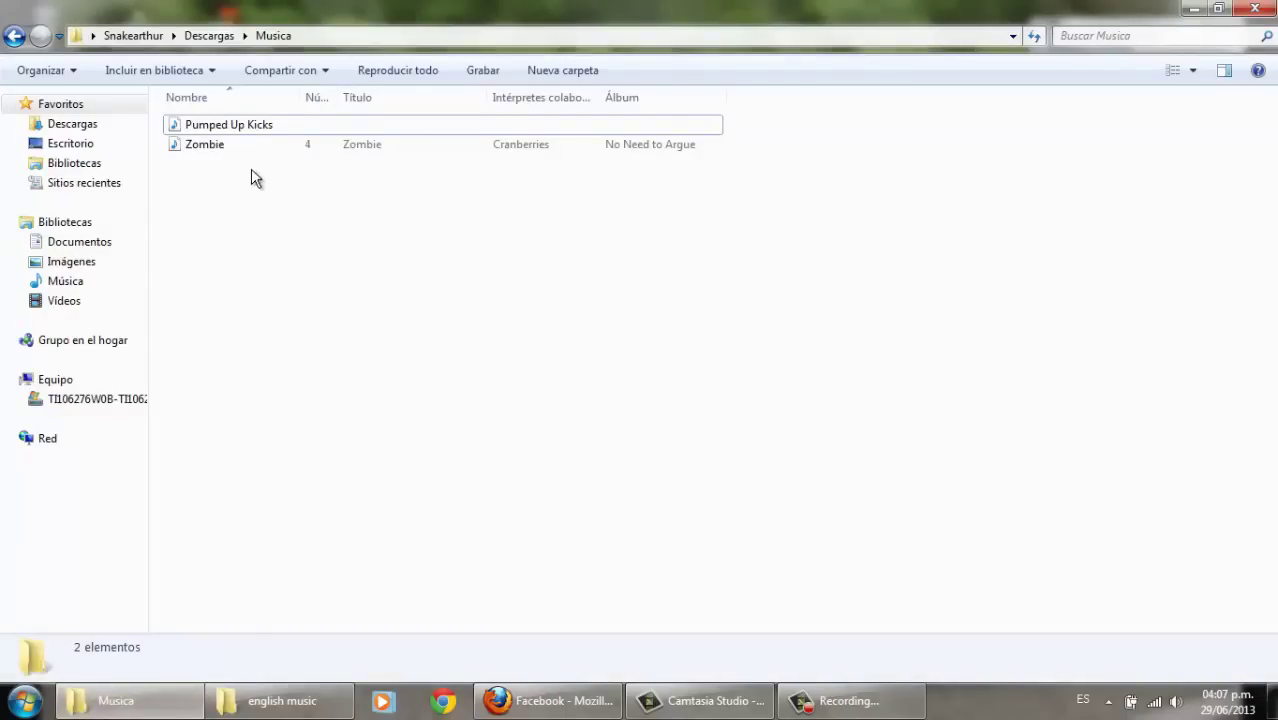
{"action": "left_click", "coordinate": [213, 148]}
{"action": "left_click", "coordinate": [217, 127]}
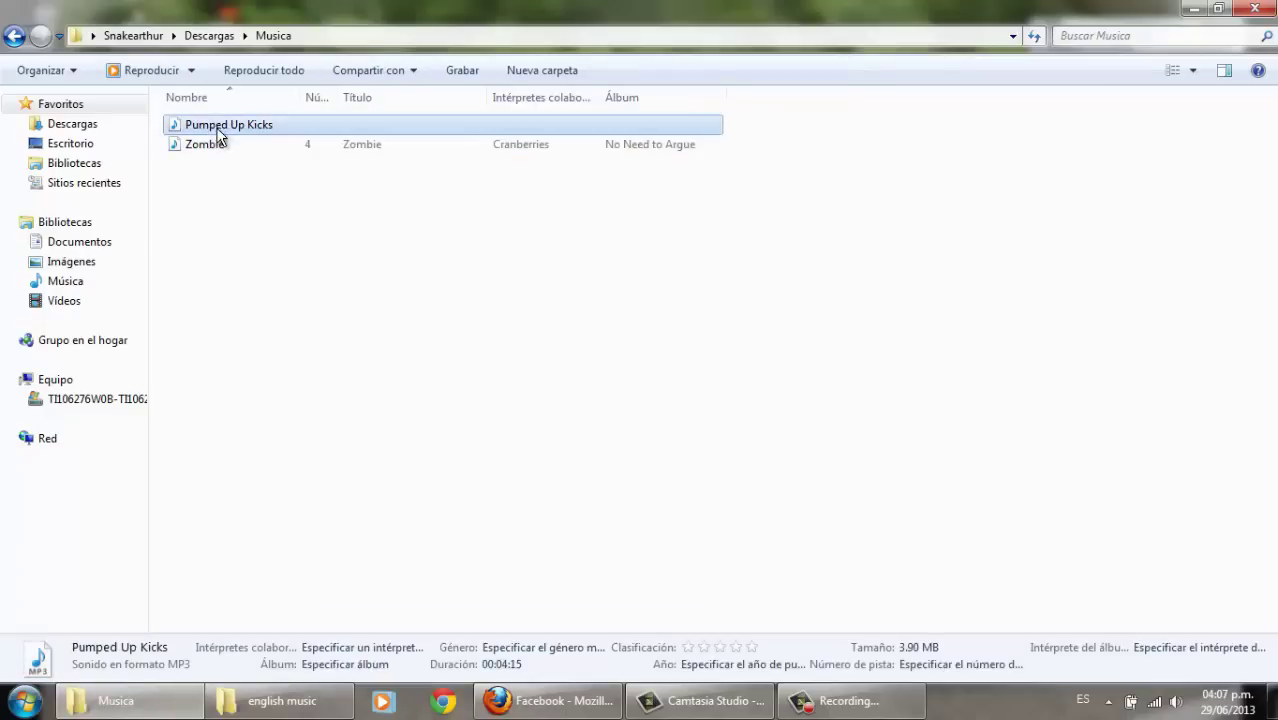
{"action": "left_click", "coordinate": [219, 142]}
{"action": "left_click", "coordinate": [217, 130]}
{"action": "left_click", "coordinate": [262, 164]}
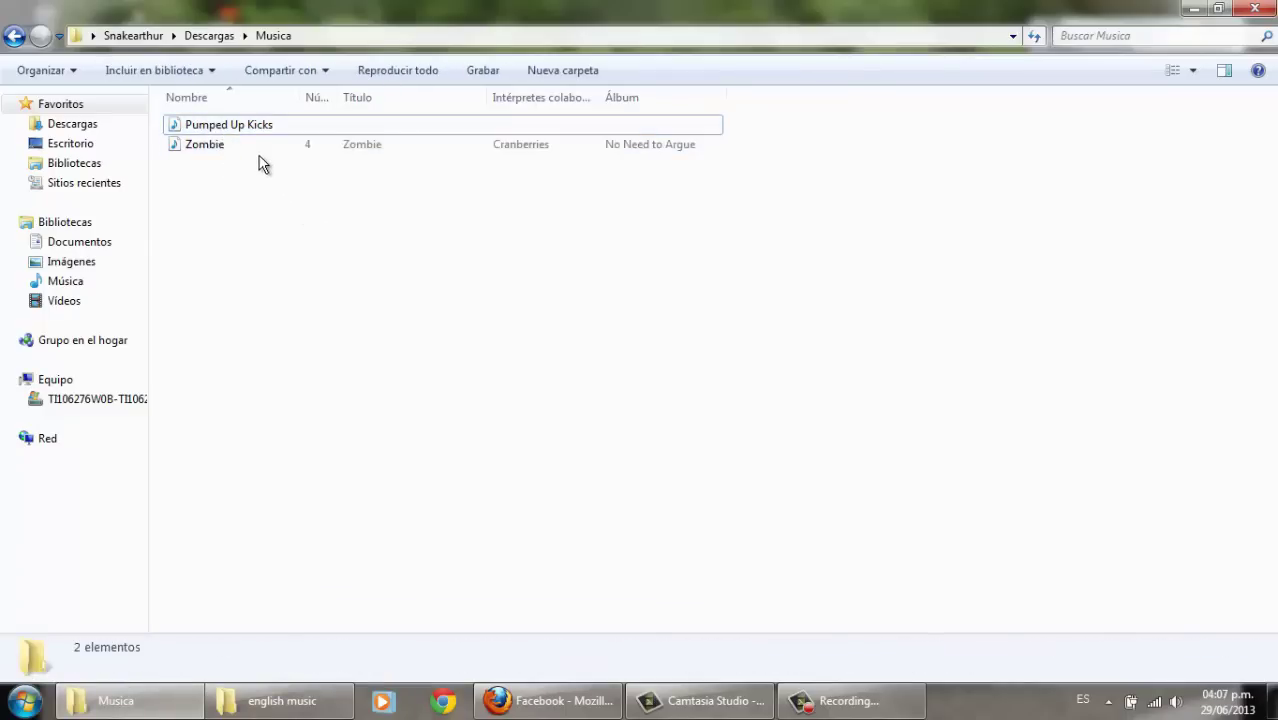
{"action": "left_click_drag", "start_coordinate": [261, 159], "coordinate": [231, 127]}
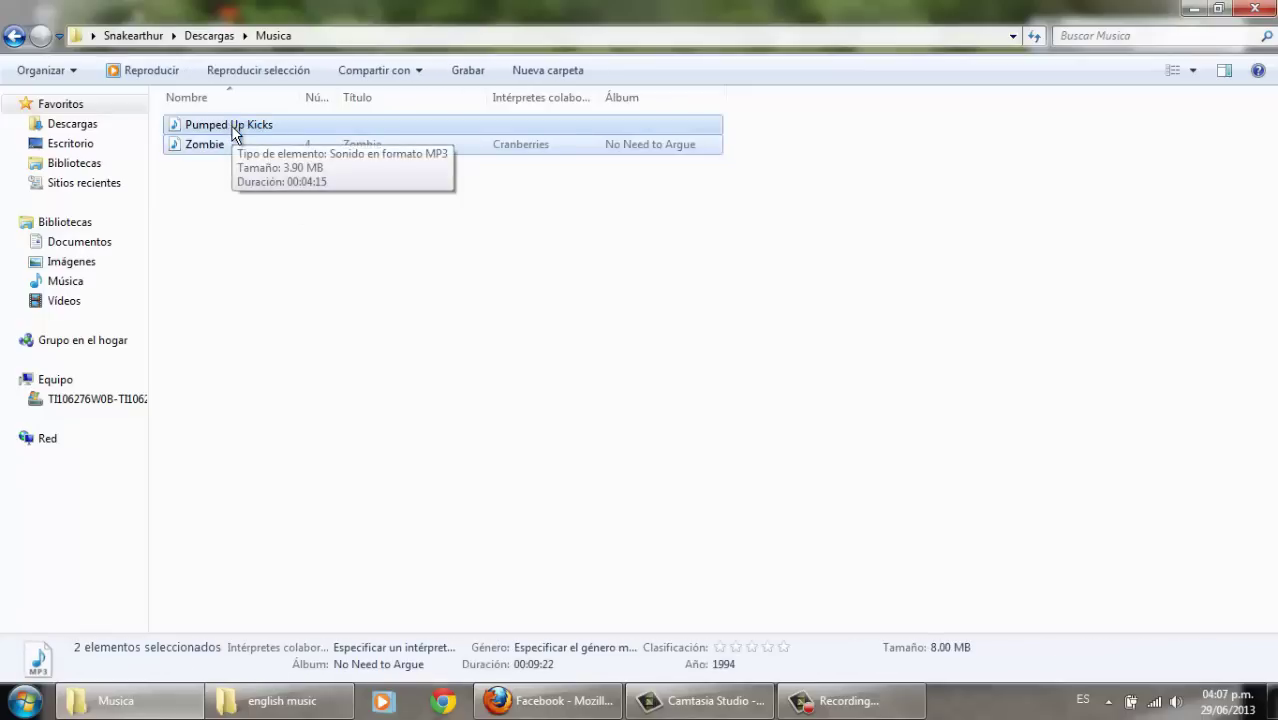
{"action": "right_click", "coordinate": [231, 125]}
{"action": "left_click", "coordinate": [285, 333]}
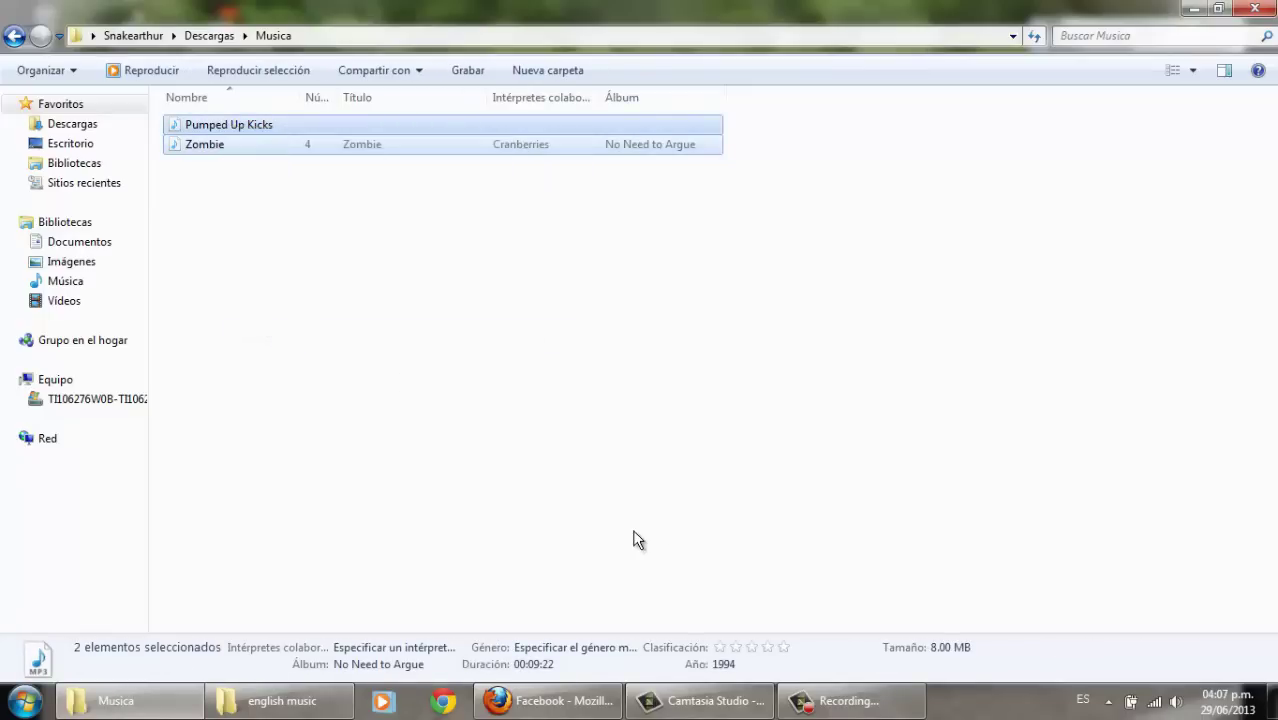
- Paste the two copied songs into the english music folder and close the Musica window
{"action": "left_click", "coordinate": [290, 600]}
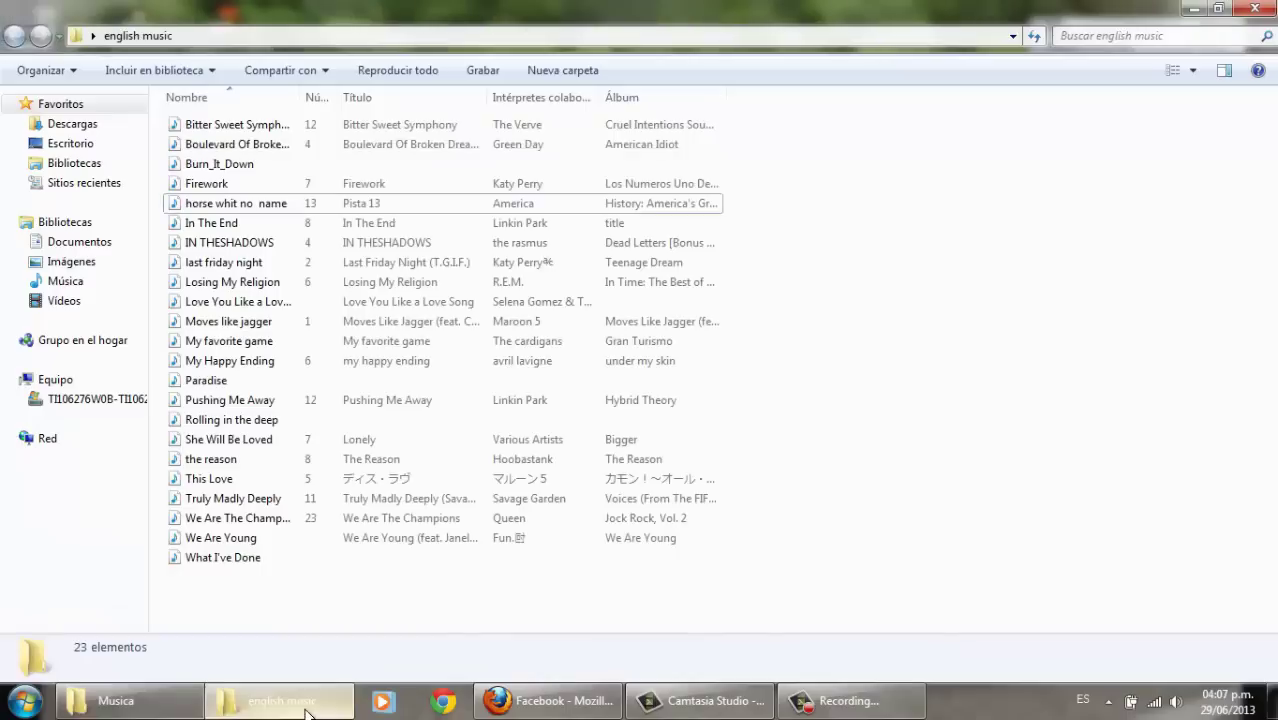
{"action": "right_click", "coordinate": [966, 210]}
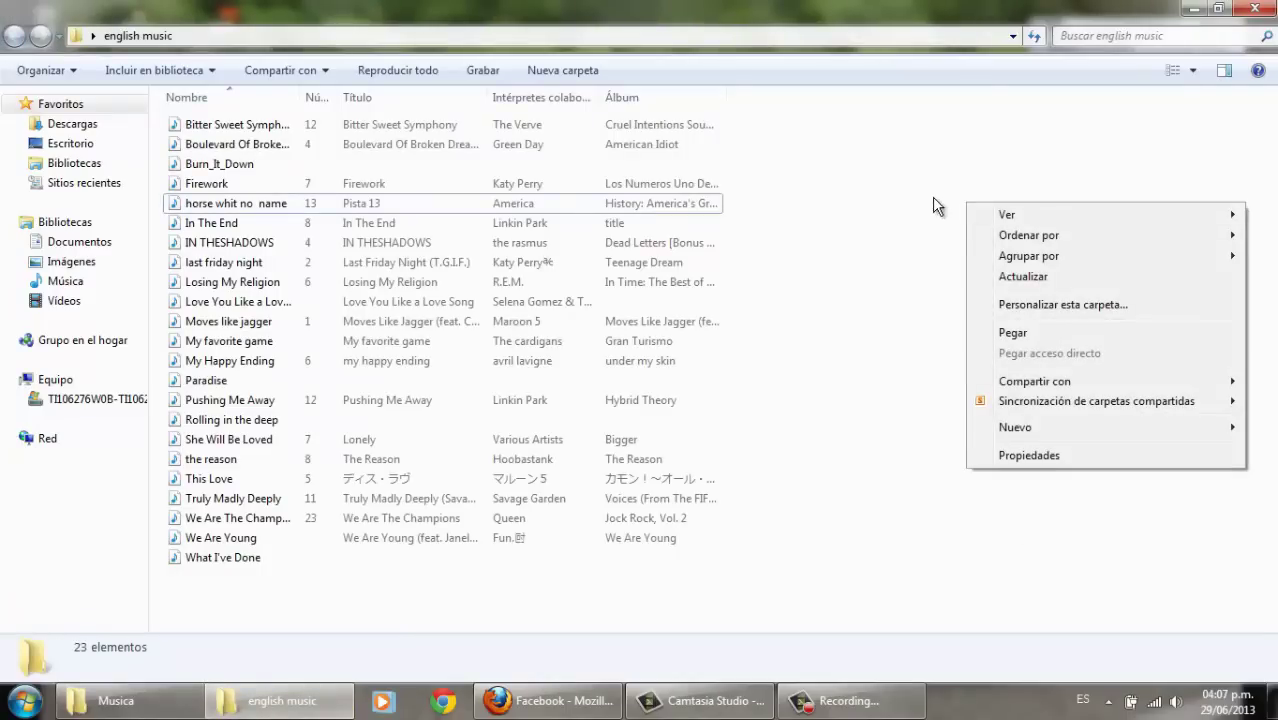
{"action": "right_click", "coordinate": [933, 184]}
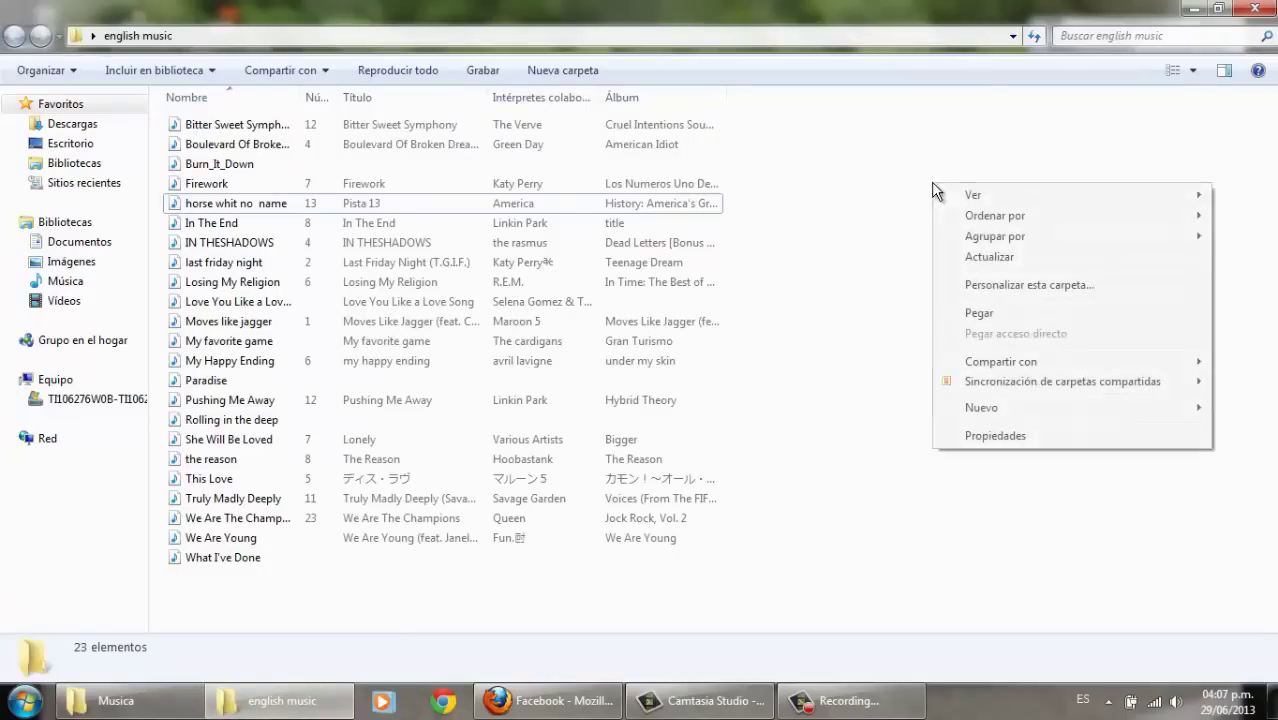
{"action": "left_click", "coordinate": [980, 314]}
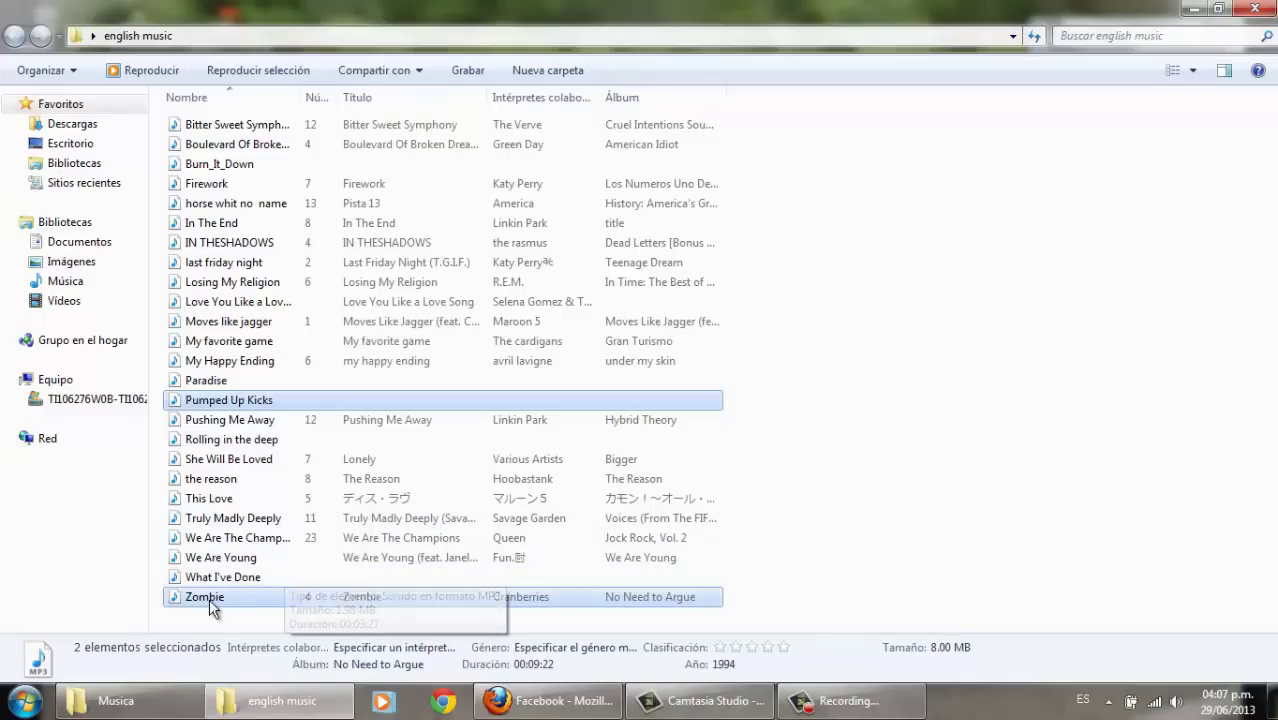
{"action": "mouse_move", "coordinate": [259, 405]}
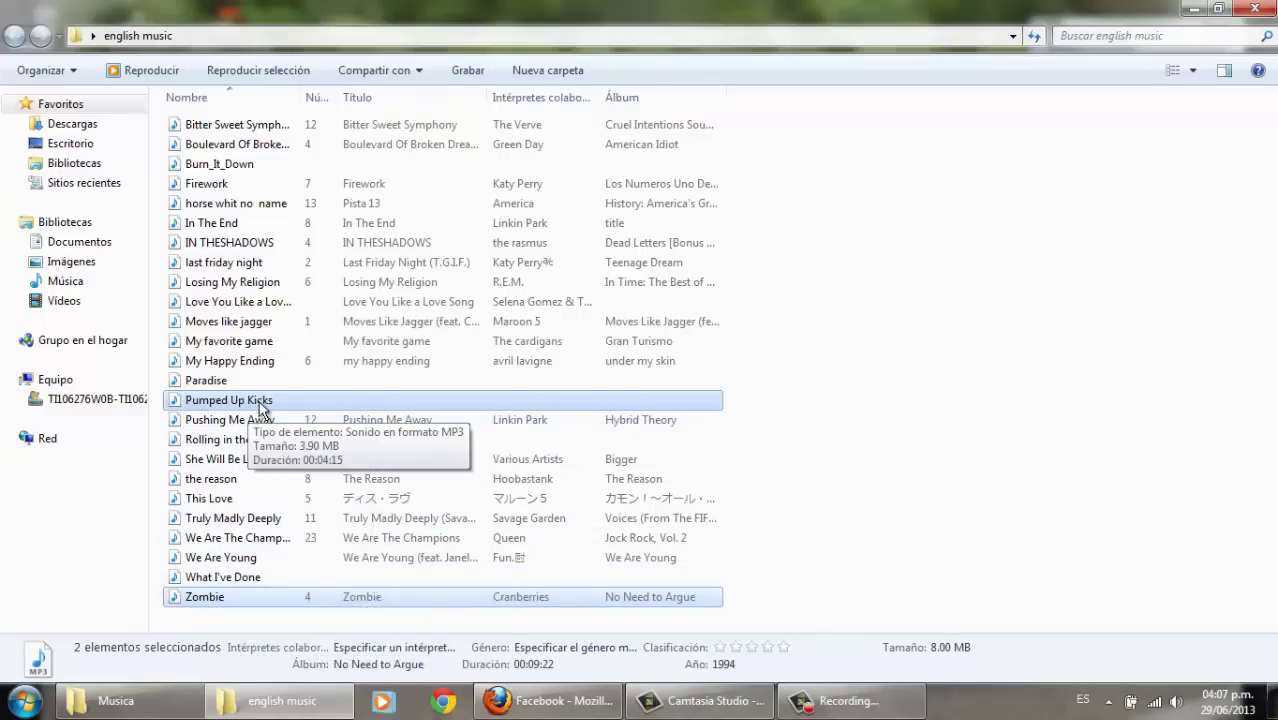
{"action": "left_click", "coordinate": [1131, 327]}
{"action": "right_click", "coordinate": [137, 712]}
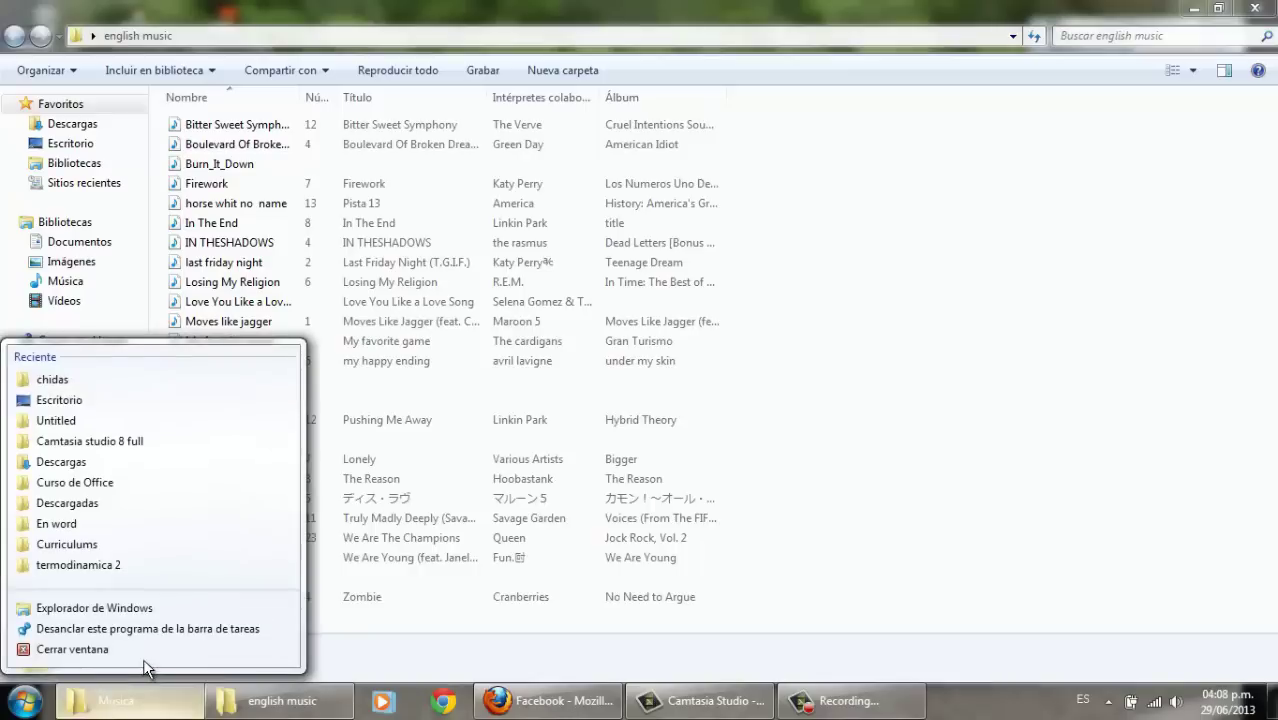
{"action": "left_click", "coordinate": [143, 659]}
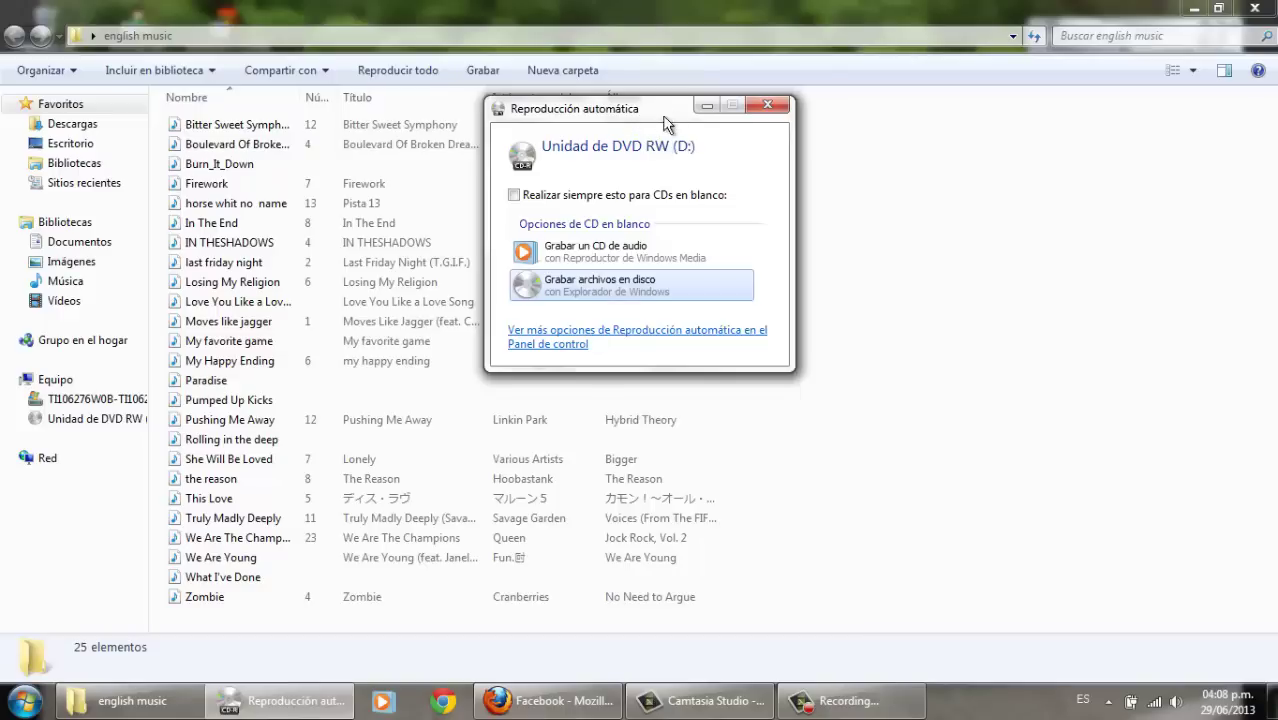
- Set up the blank disc for burning files with the title "Musica en ingles", for use with a CD or DVD player
{"action": "left_click", "coordinate": [616, 290]}
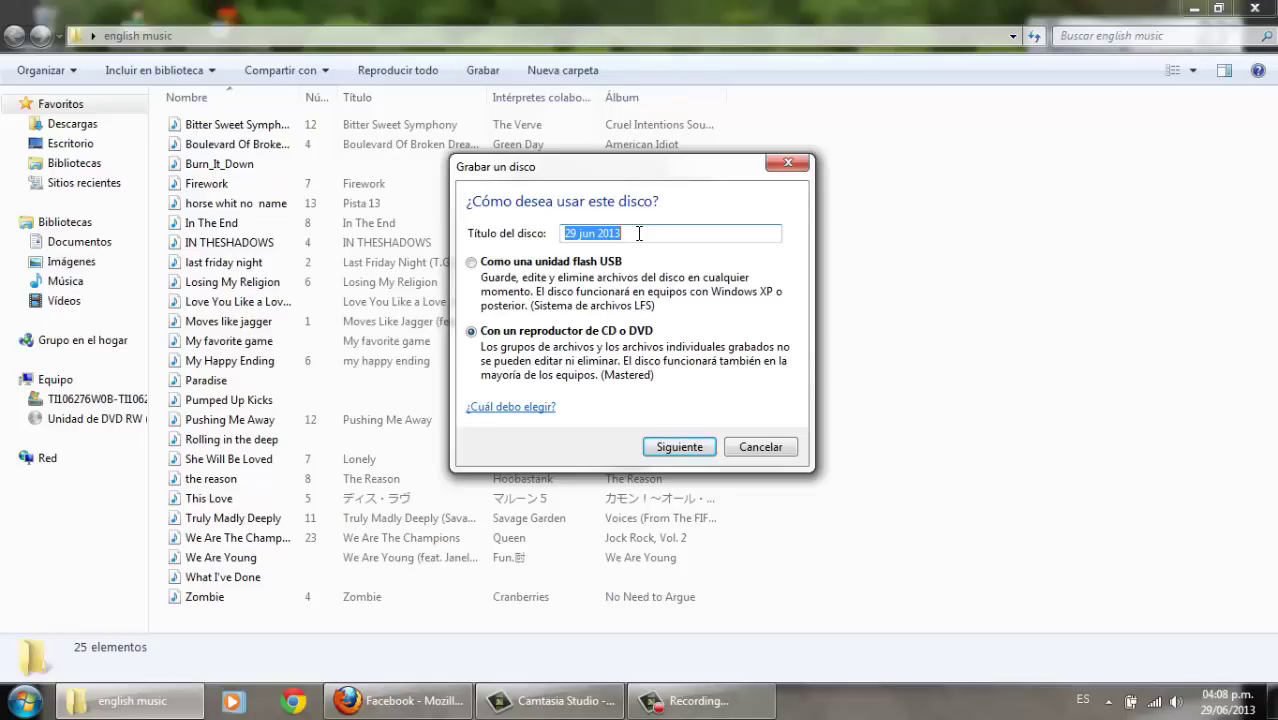
{"action": "type", "text": "Musica en ingles"}
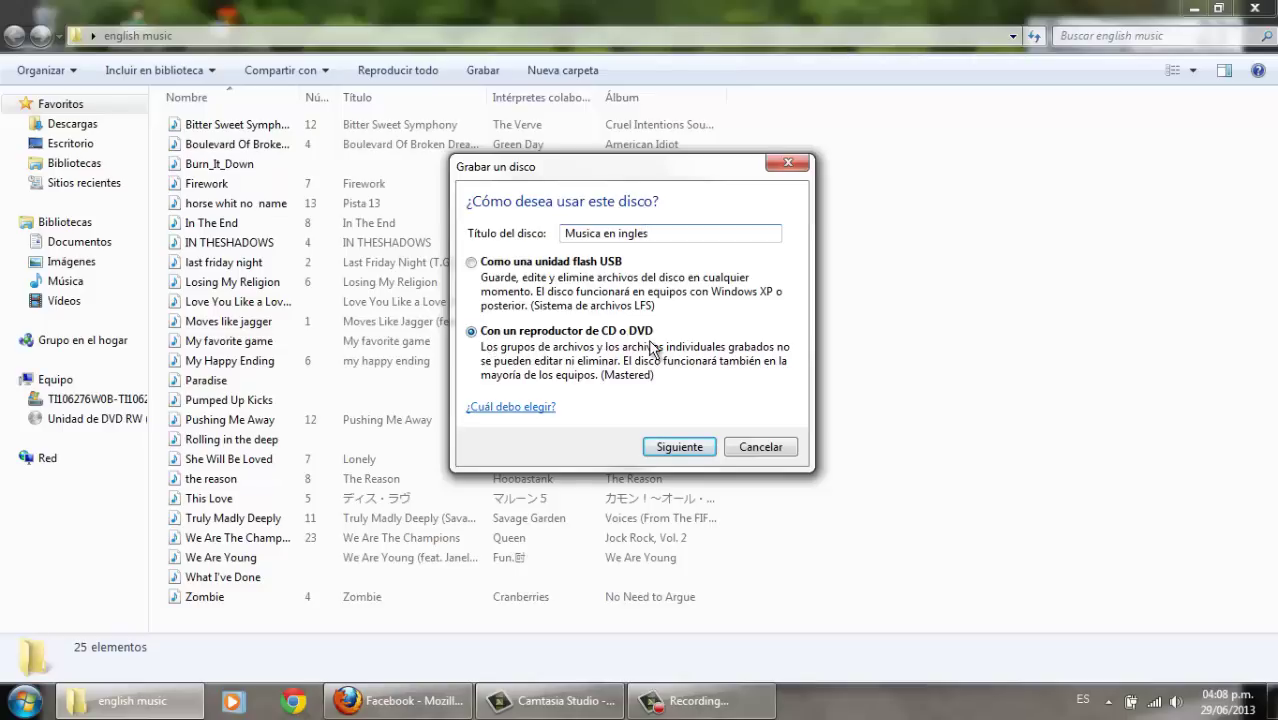
{"action": "left_click", "coordinate": [706, 447]}
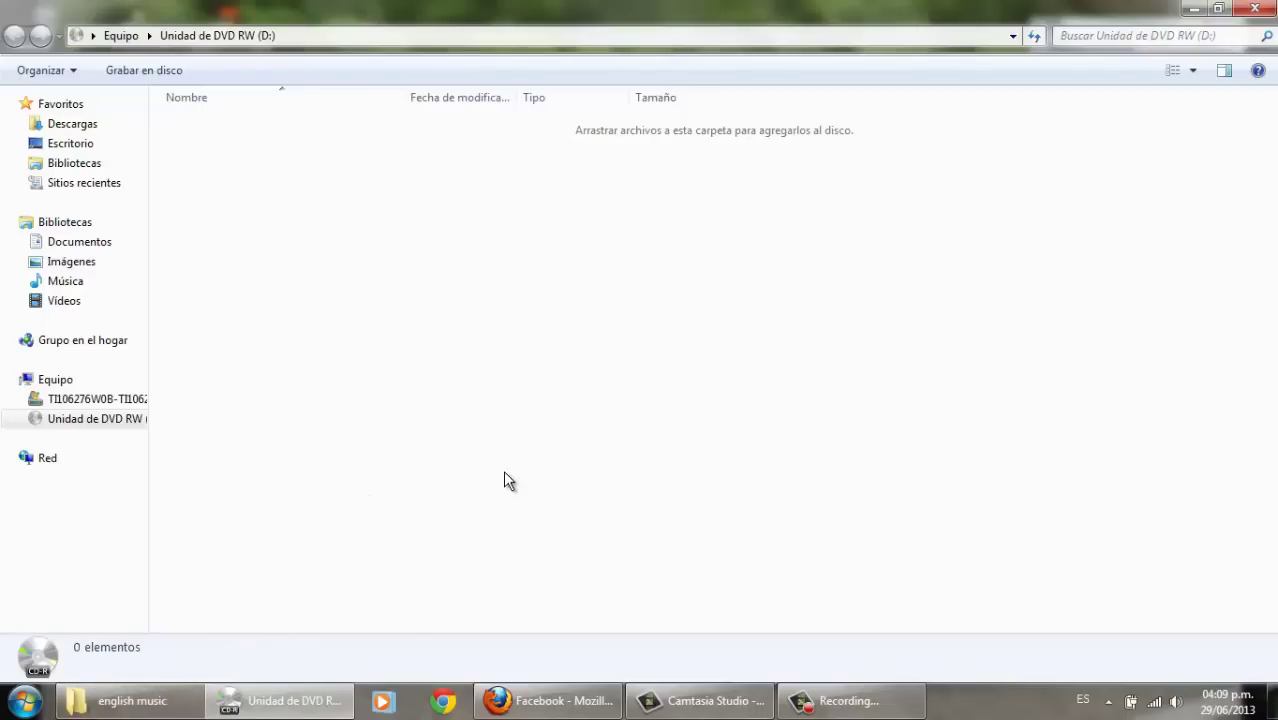
- Check the desktop's english music folder for the songs Zombie and Pumped Up Kicks, and close it
{"action": "key", "text": "super+d"}
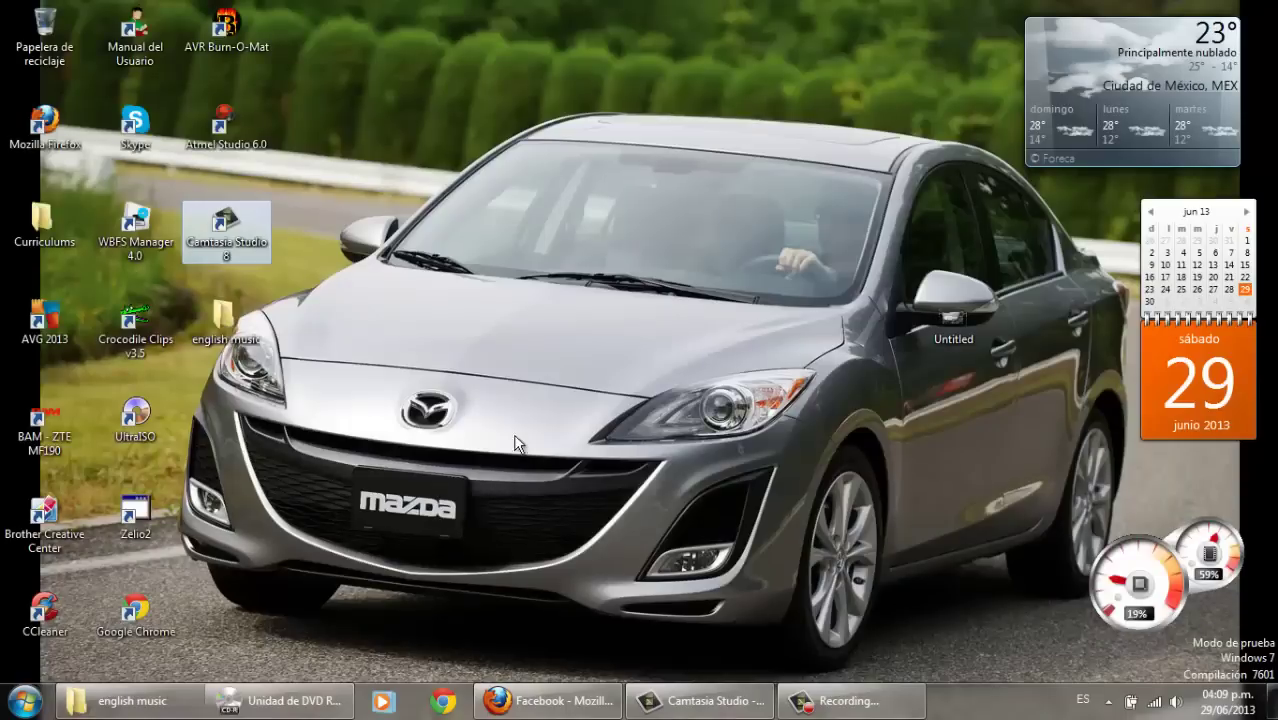
{"action": "double_click", "coordinate": [198, 322]}
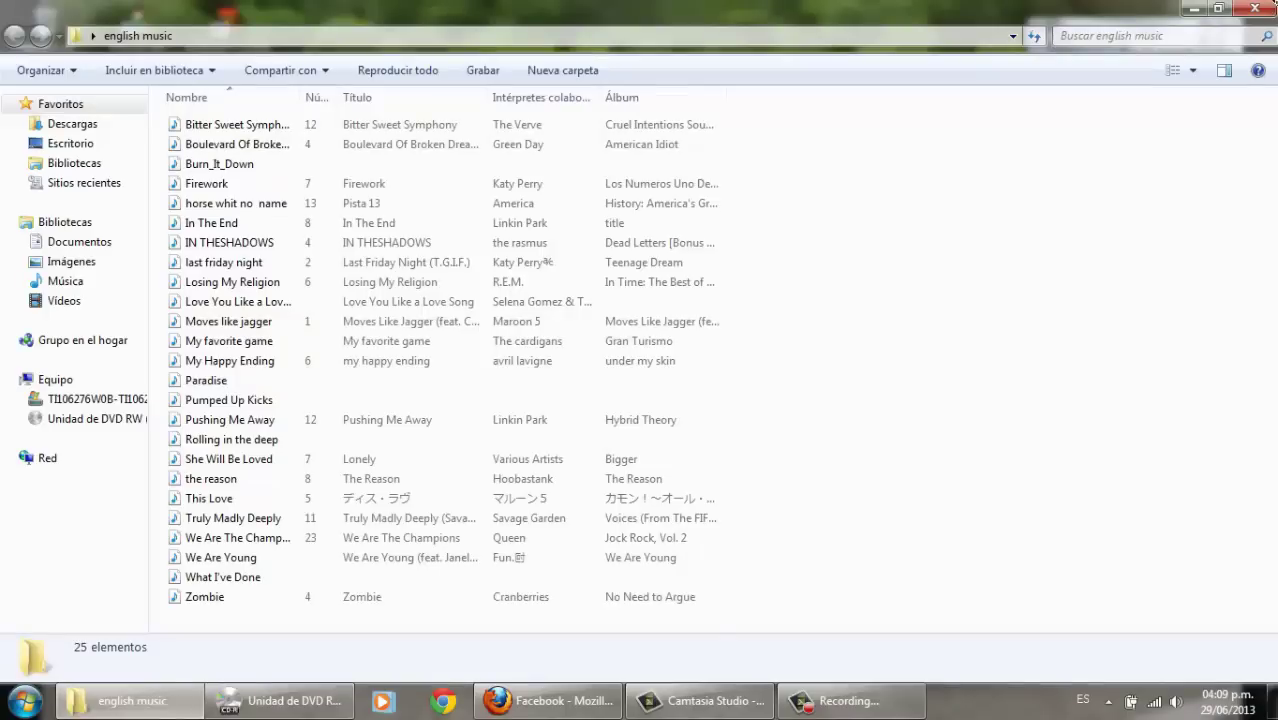
{"action": "left_click", "coordinate": [1255, 9]}
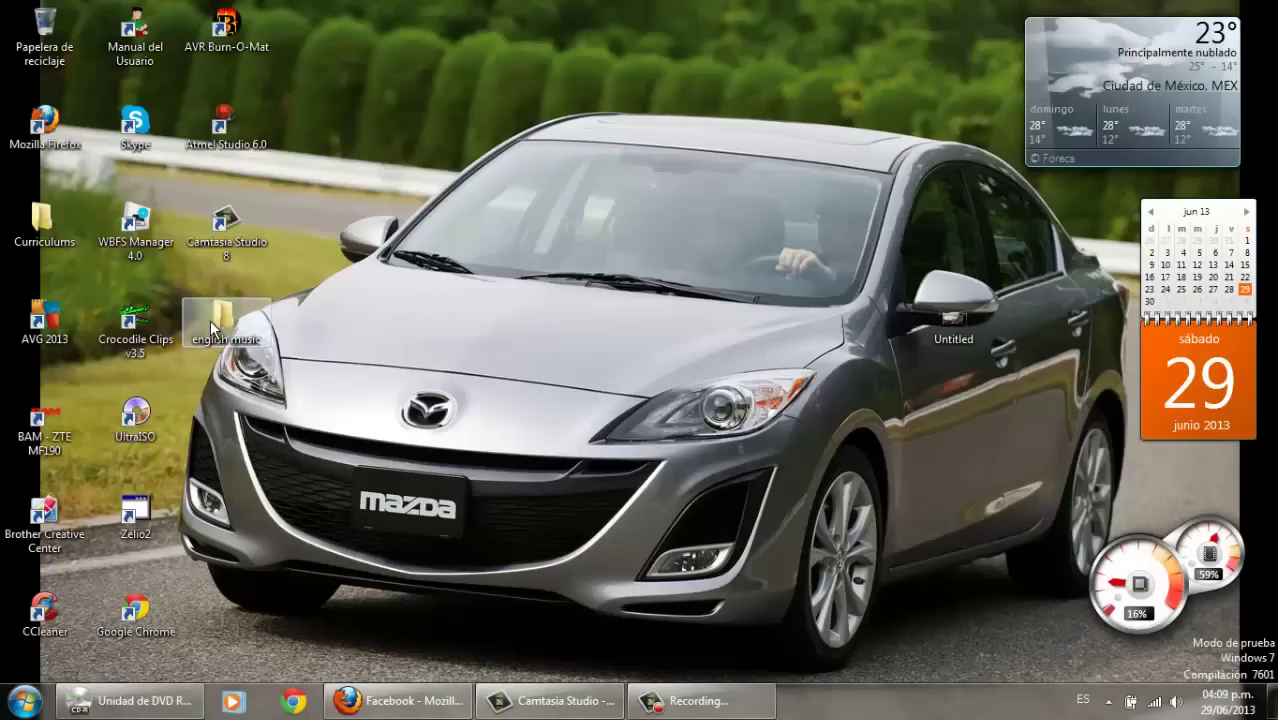
{"action": "double_click", "coordinate": [210, 321]}
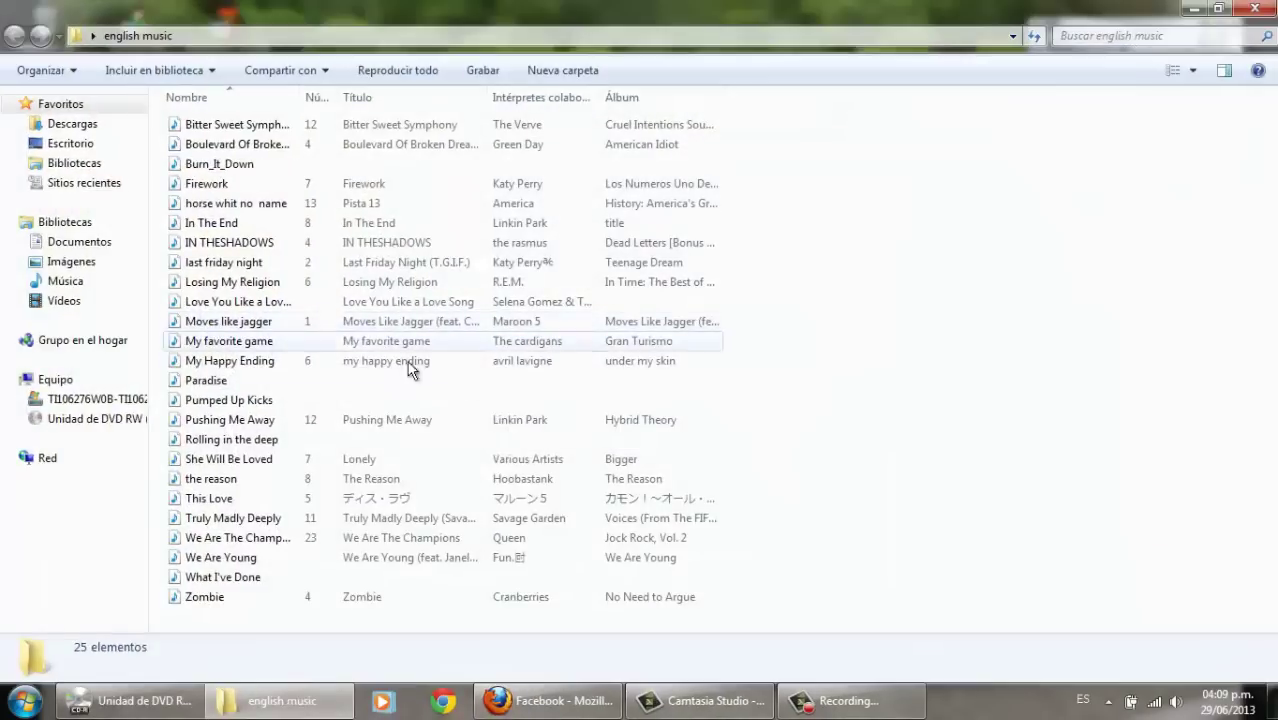
{"action": "left_click", "coordinate": [214, 600]}
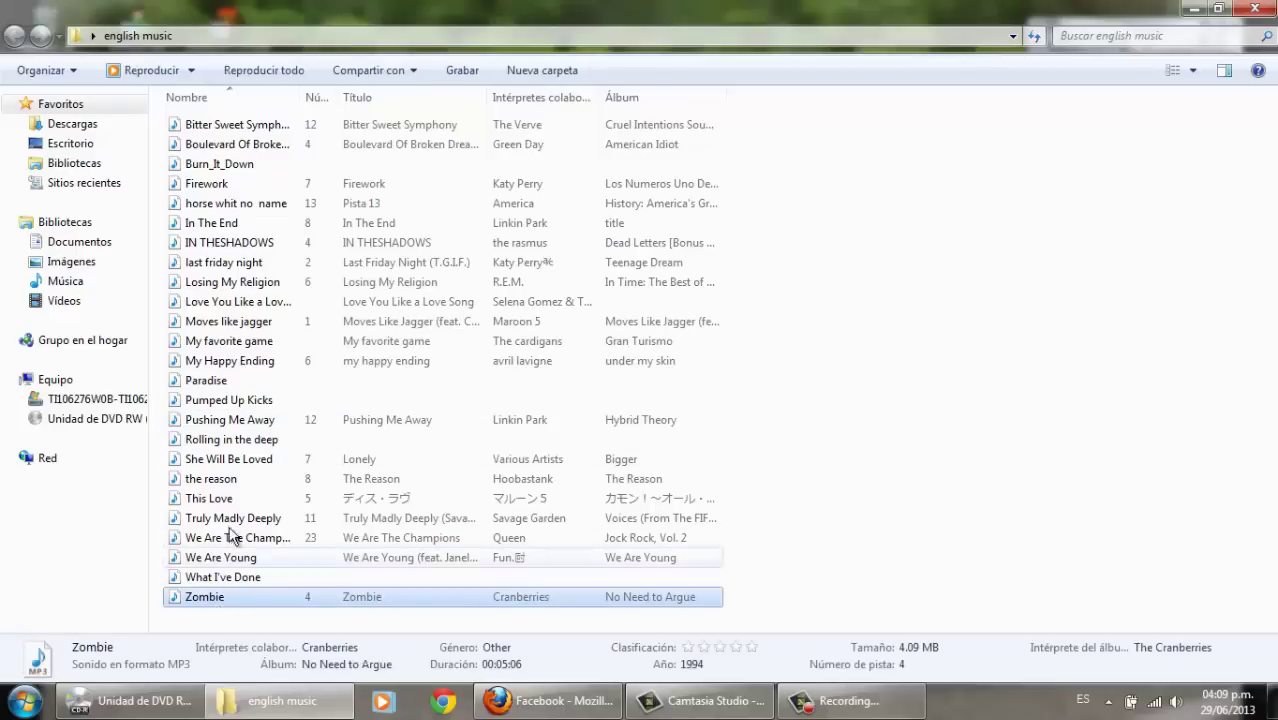
{"action": "left_click", "coordinate": [243, 402]}
{"action": "left_click", "coordinate": [1268, 10]}
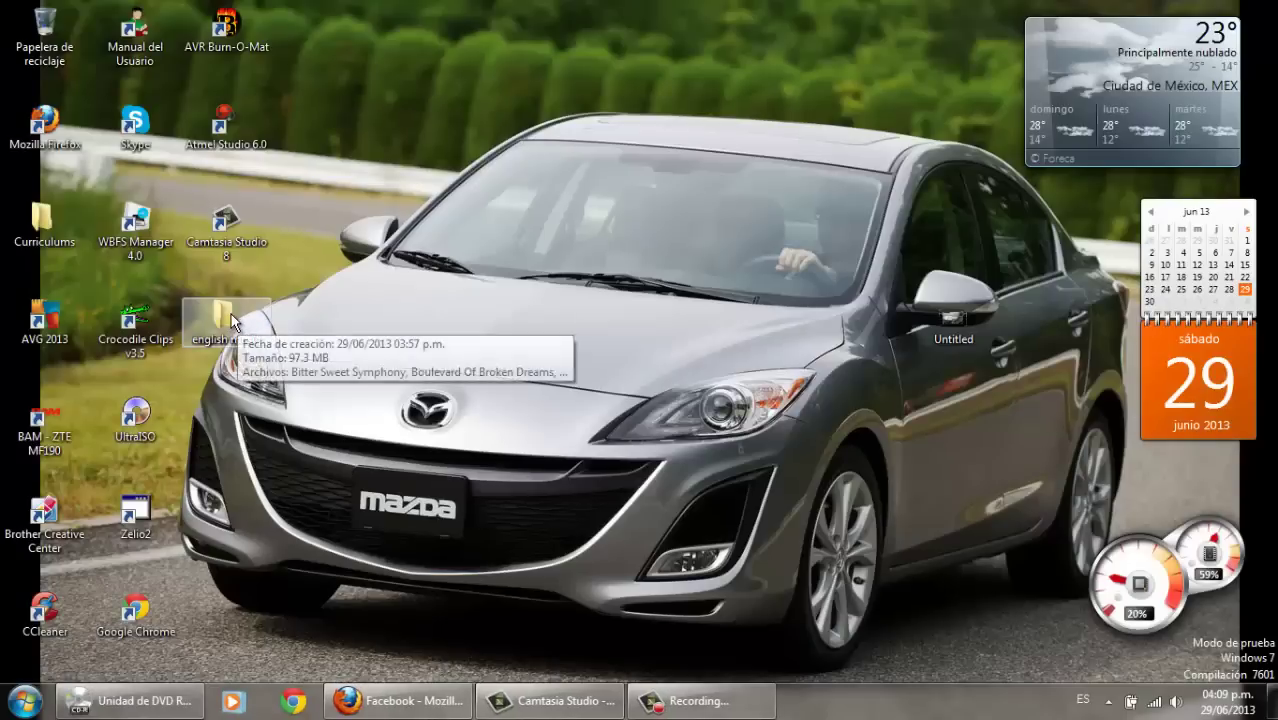
- Add the english music folder from the desktop to the files ready to burn on the DVD RW drive (D:)
{"action": "left_click", "coordinate": [232, 320]}
{"action": "left_click_drag", "start_coordinate": [232, 320], "coordinate": [563, 250]}
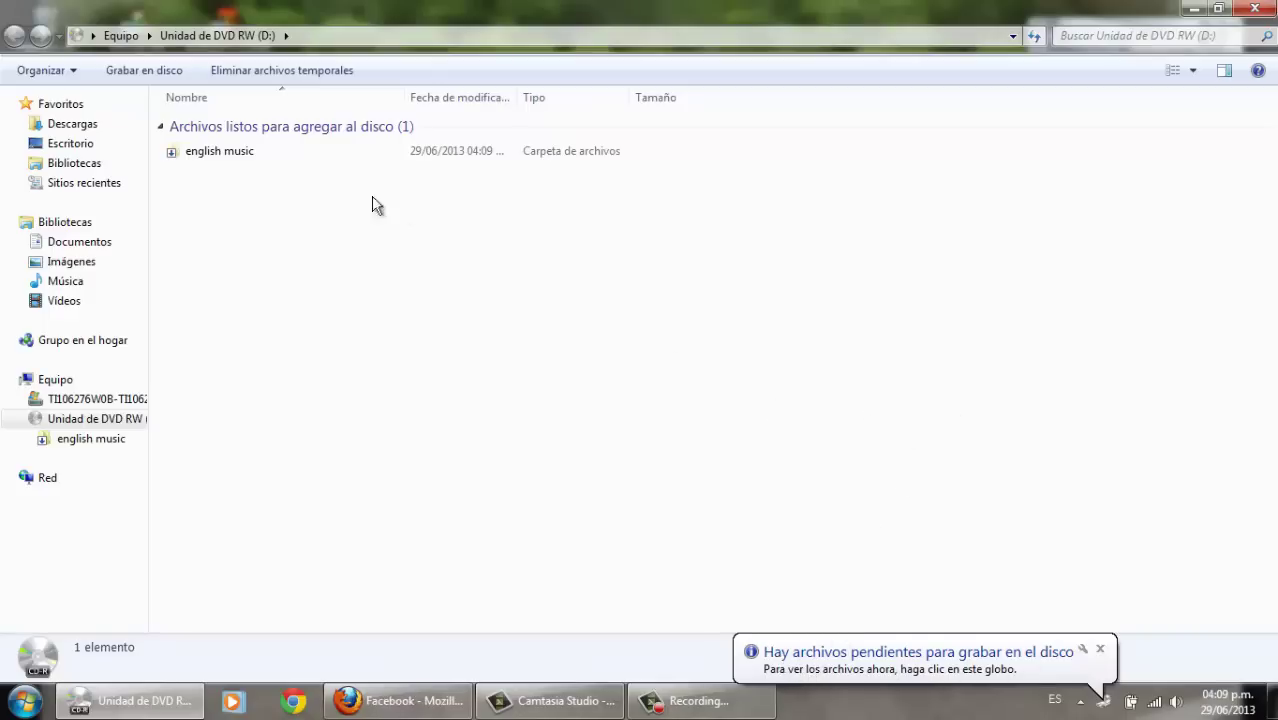
{"action": "left_click", "coordinate": [240, 153]}
{"action": "left_click", "coordinate": [369, 251]}
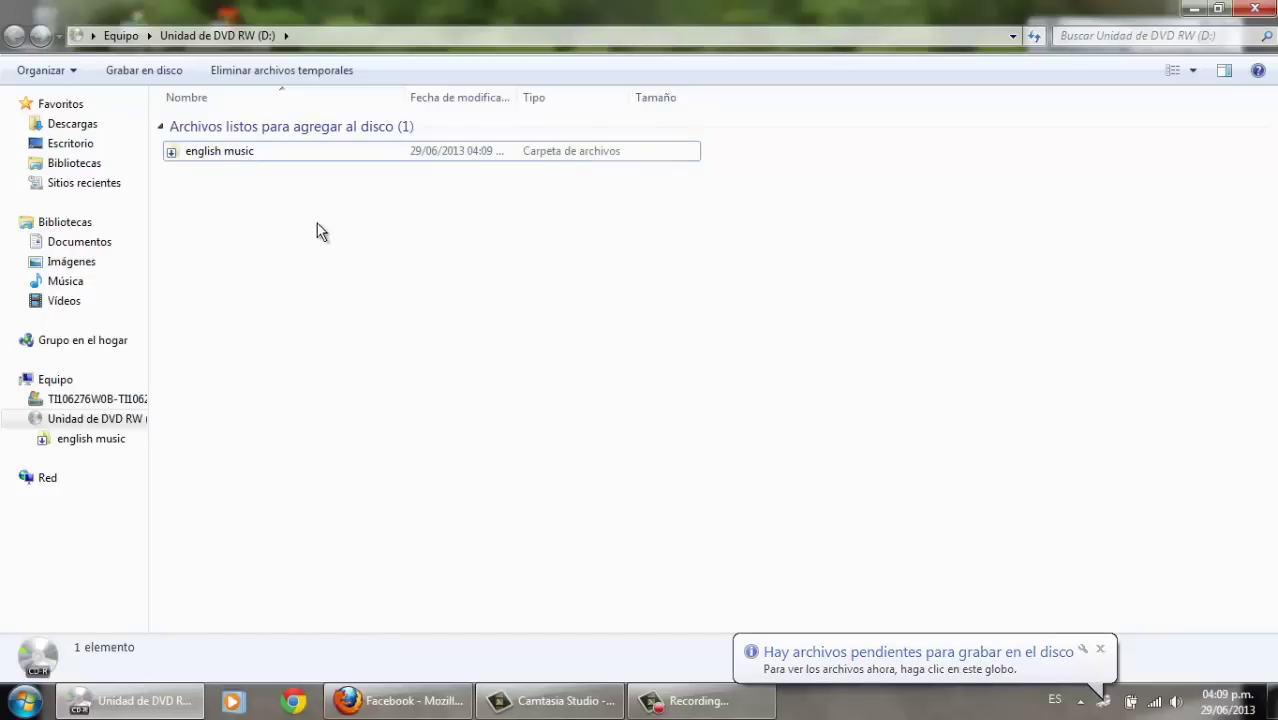
{"action": "left_click", "coordinate": [215, 155]}
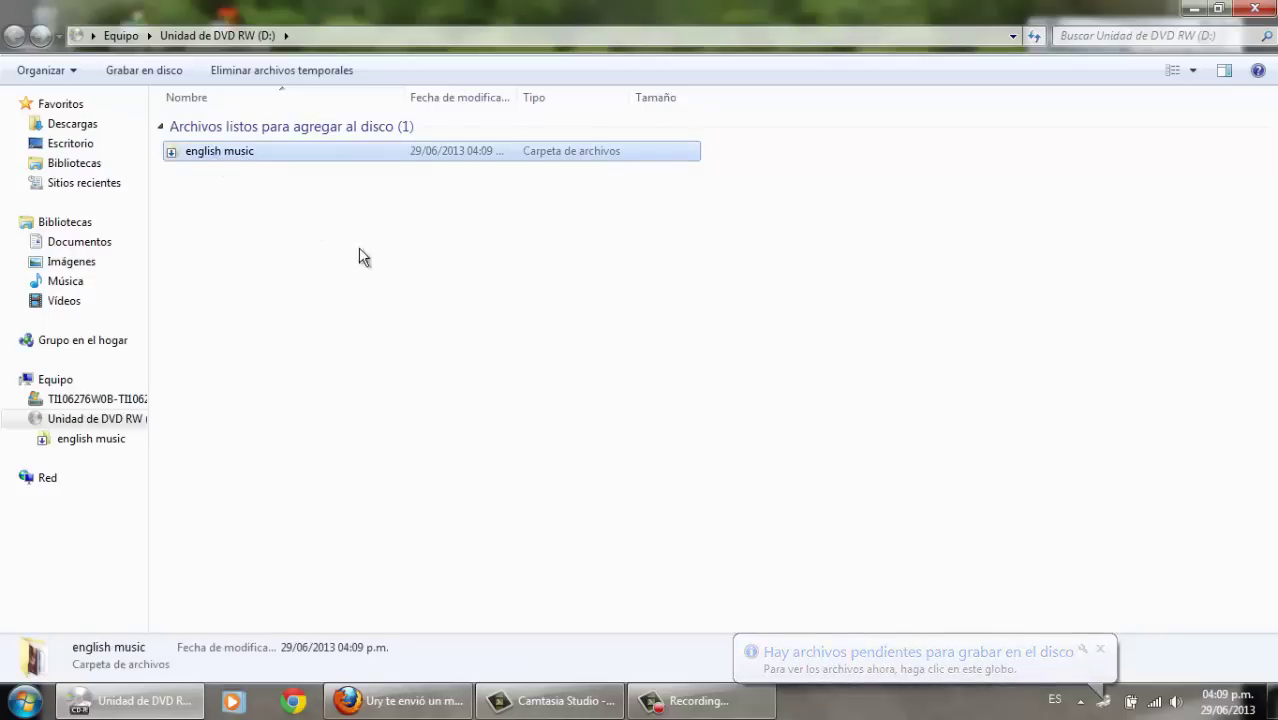
- Burn the prepared files to the disc as a data CD at 24x, keeping the title "Musica en ingles"
{"action": "left_click", "coordinate": [133, 73]}
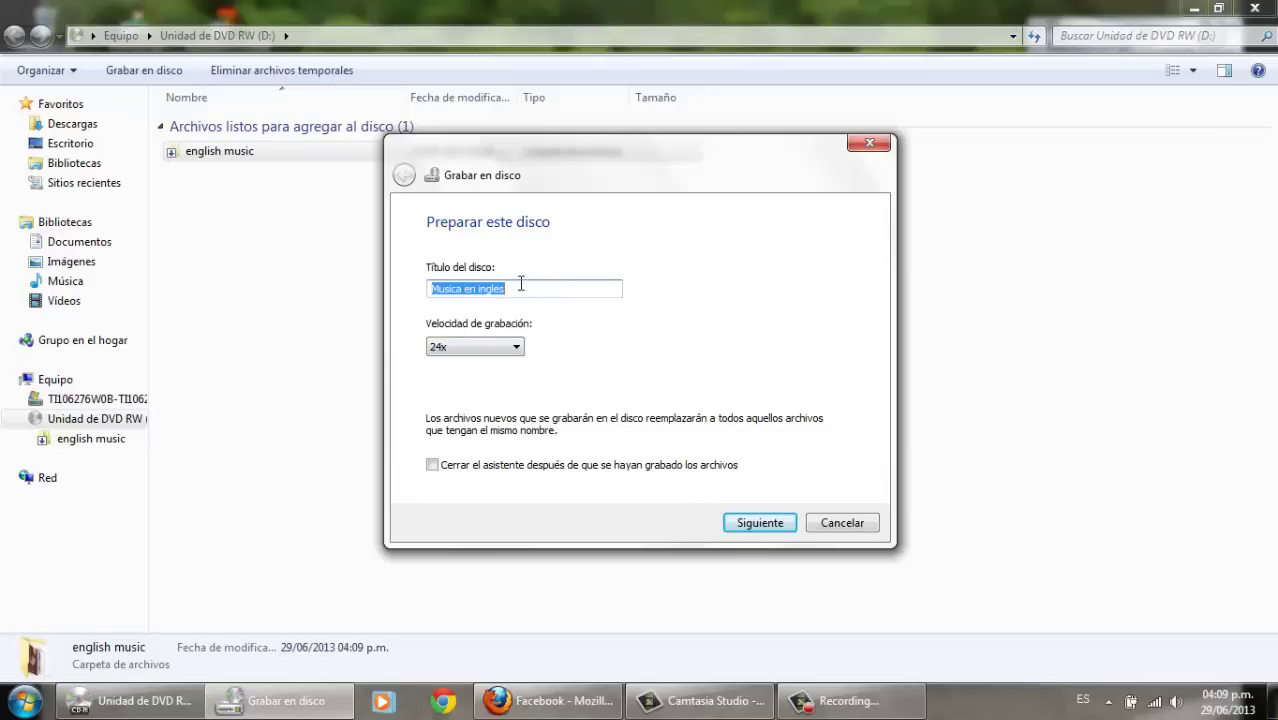
{"action": "left_click", "coordinate": [476, 347]}
{"action": "left_click", "coordinate": [477, 346]}
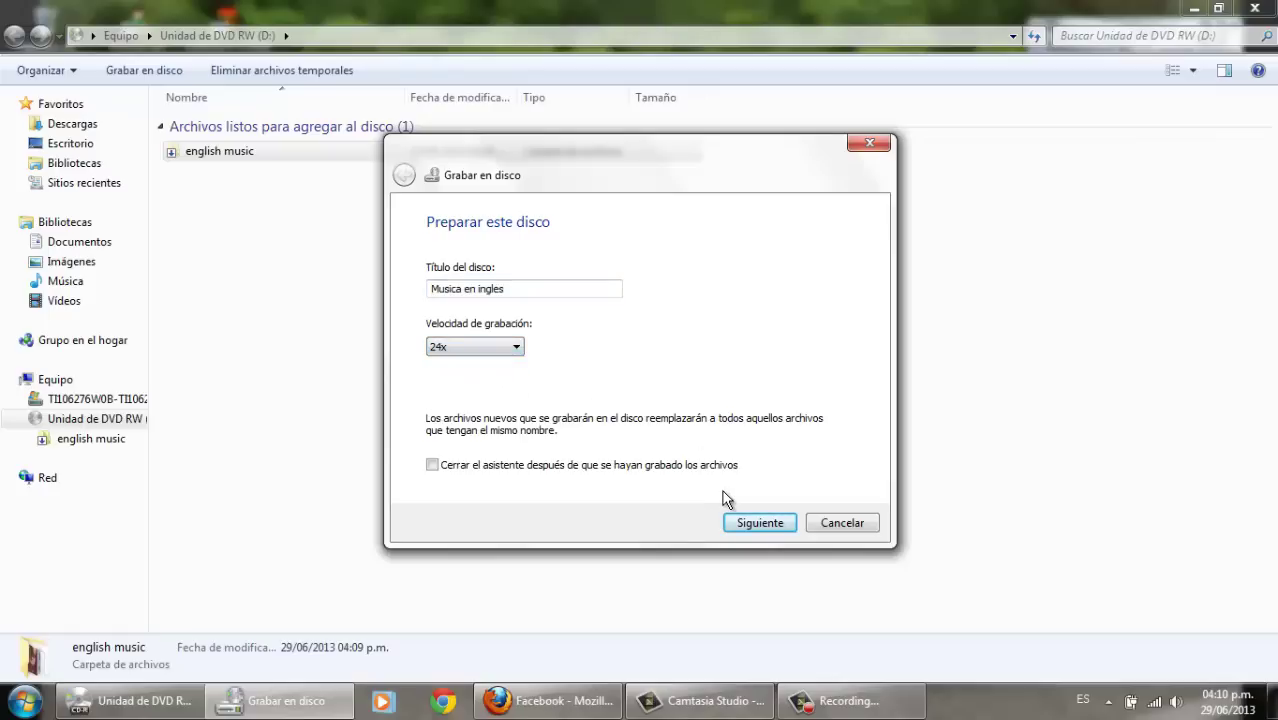
{"action": "left_click", "coordinate": [768, 526]}
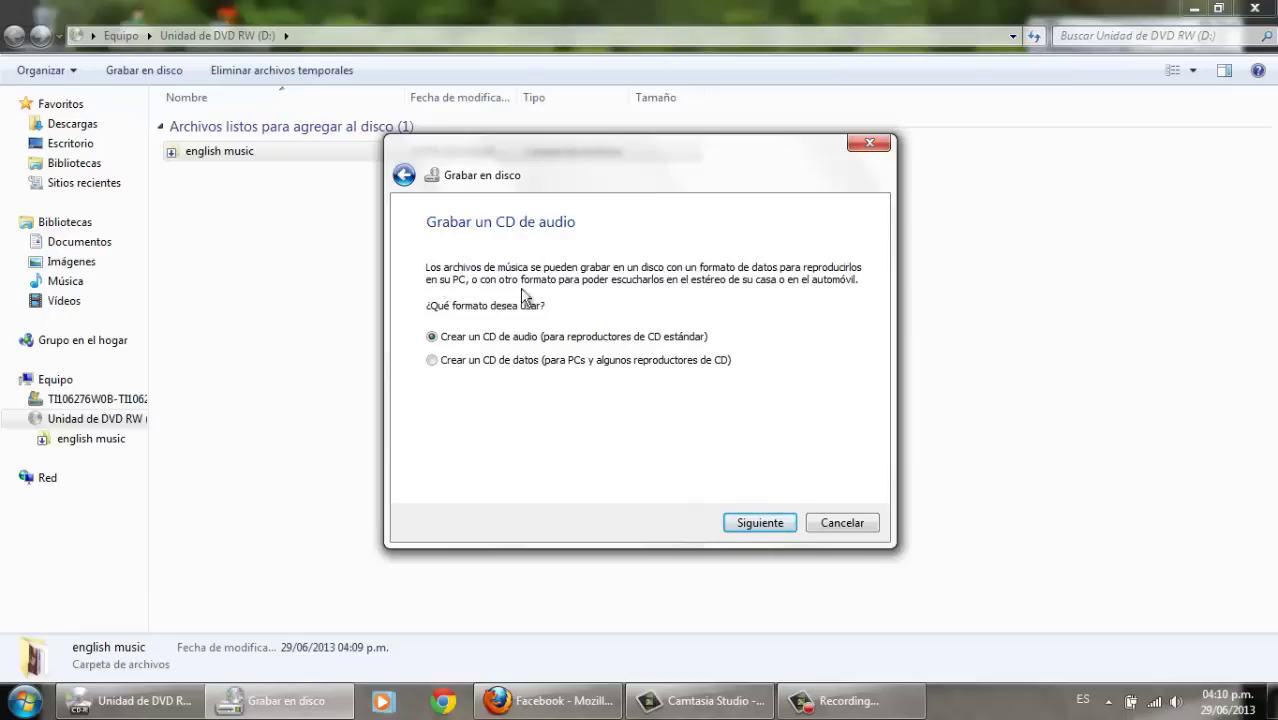
{"action": "left_click", "coordinate": [432, 361]}
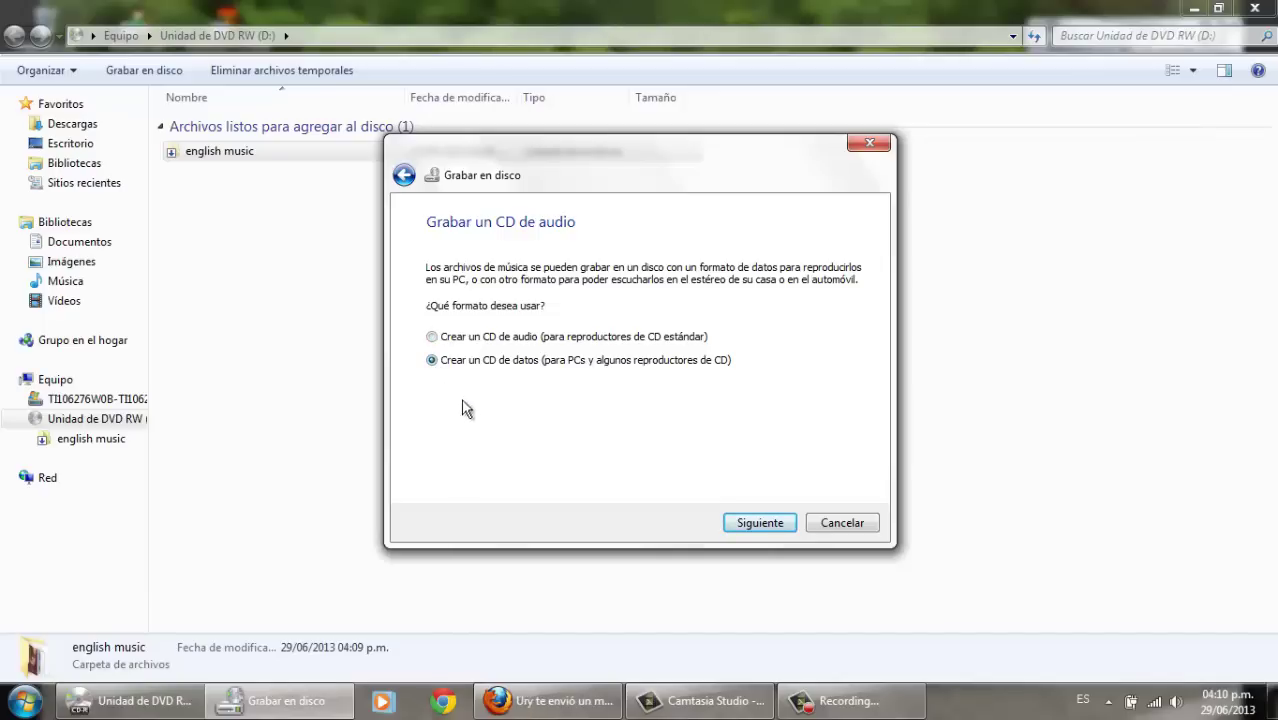
{"action": "left_click", "coordinate": [739, 523]}
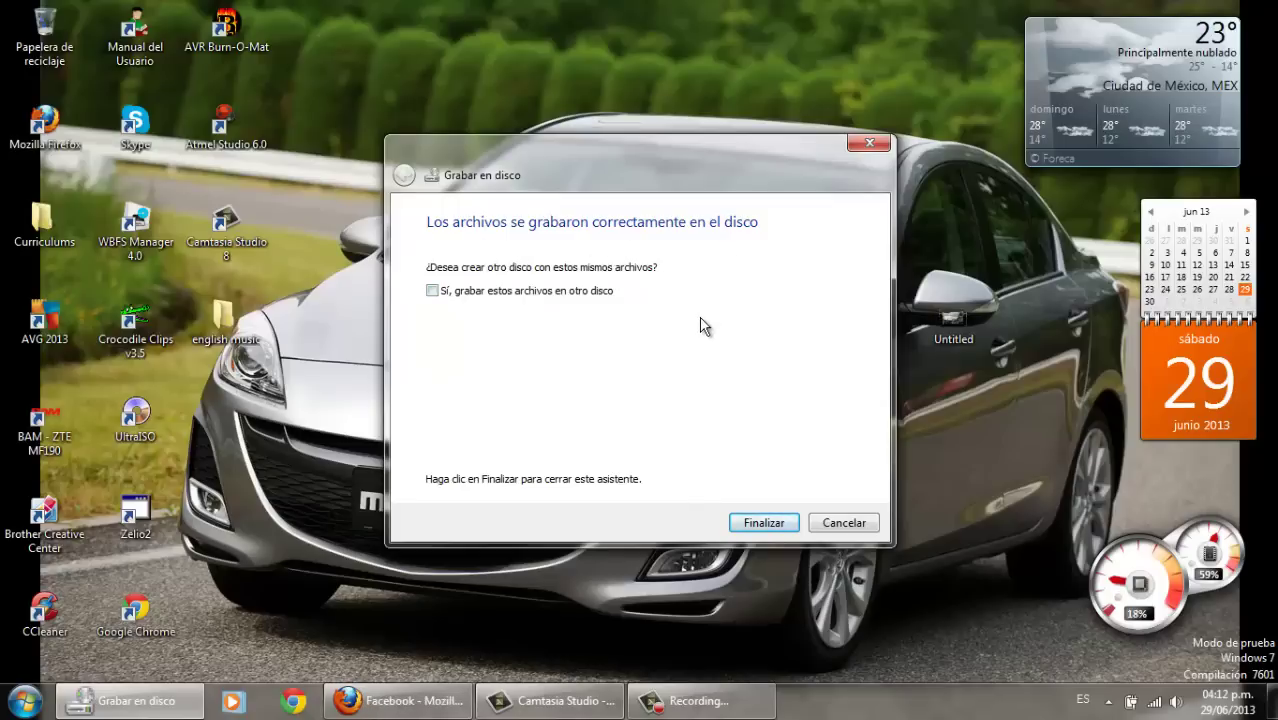
- Finish the disc burning wizard with the option to burn these files to another disc left off
{"action": "left_click", "coordinate": [432, 291]}
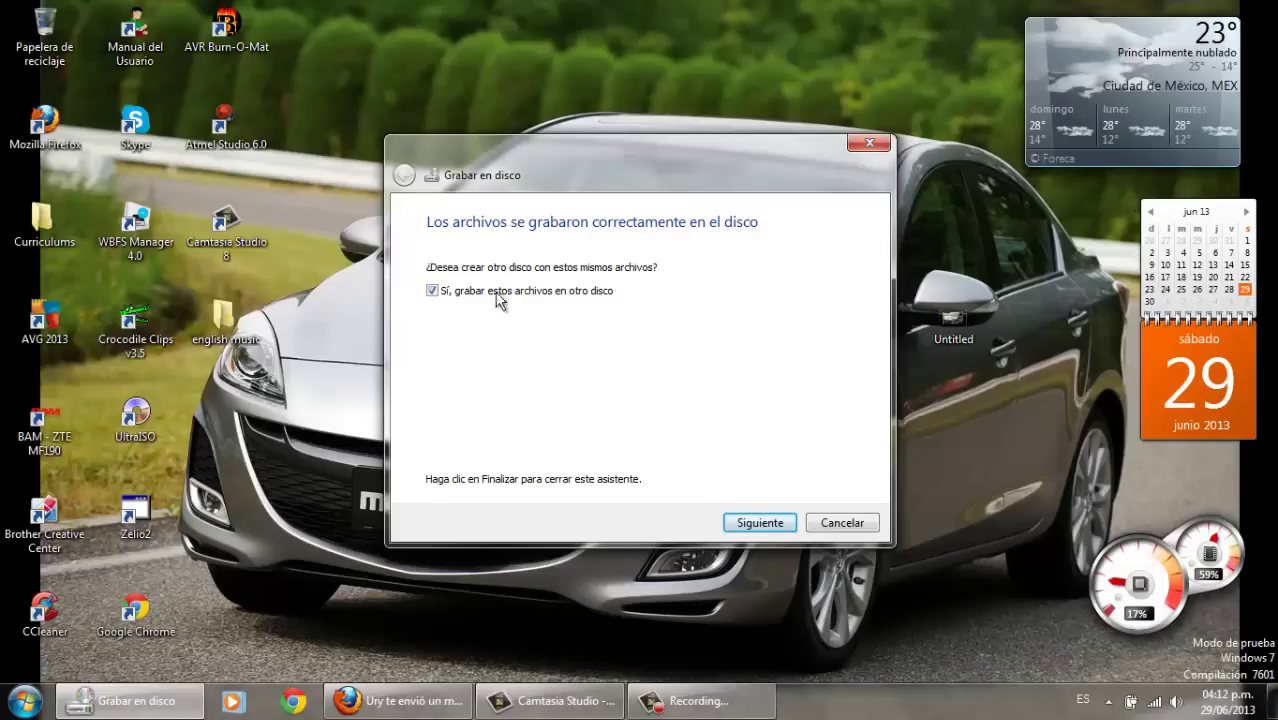
{"action": "left_click", "coordinate": [431, 293]}
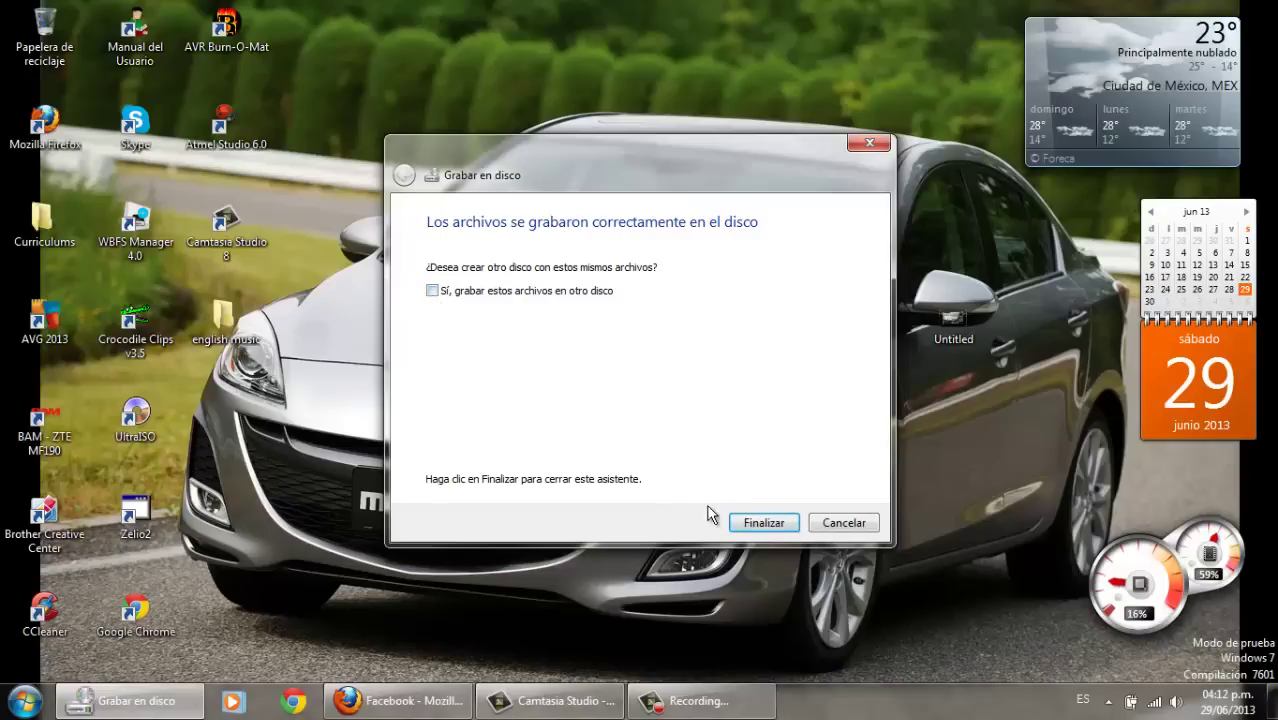
{"action": "left_click", "coordinate": [763, 523]}
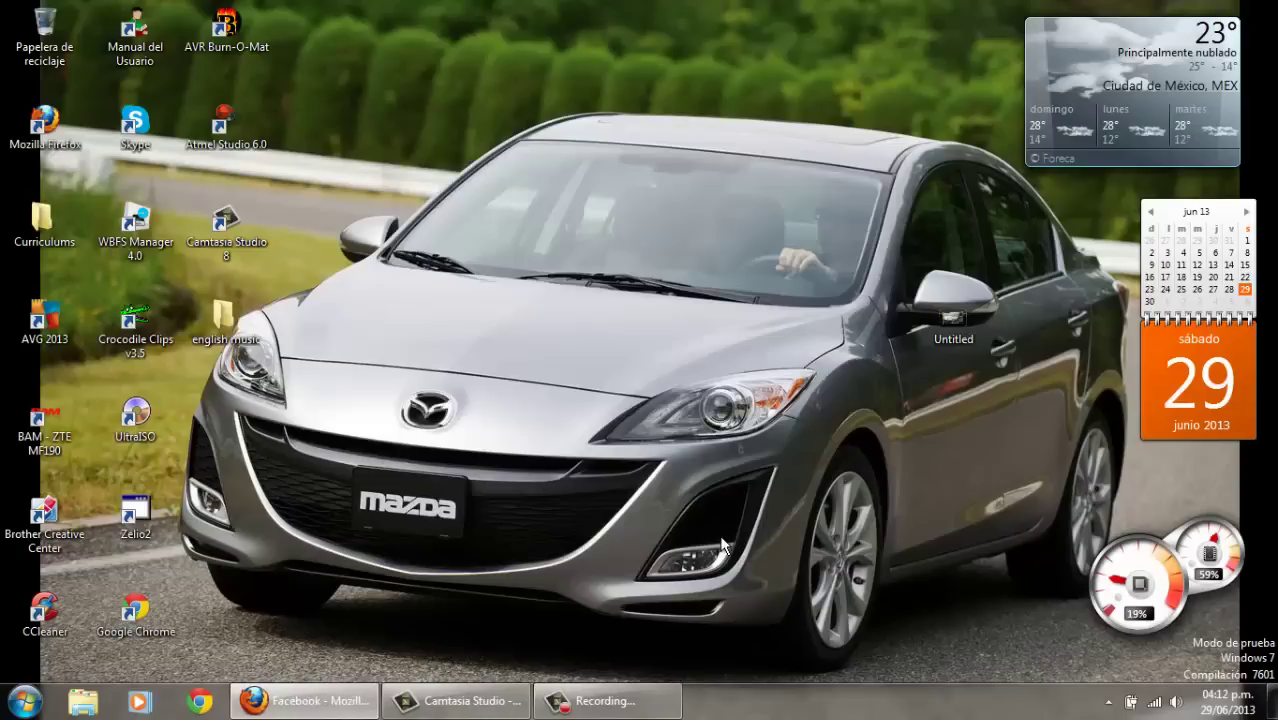
{"action": "mouse_move", "coordinate": [455, 700]}
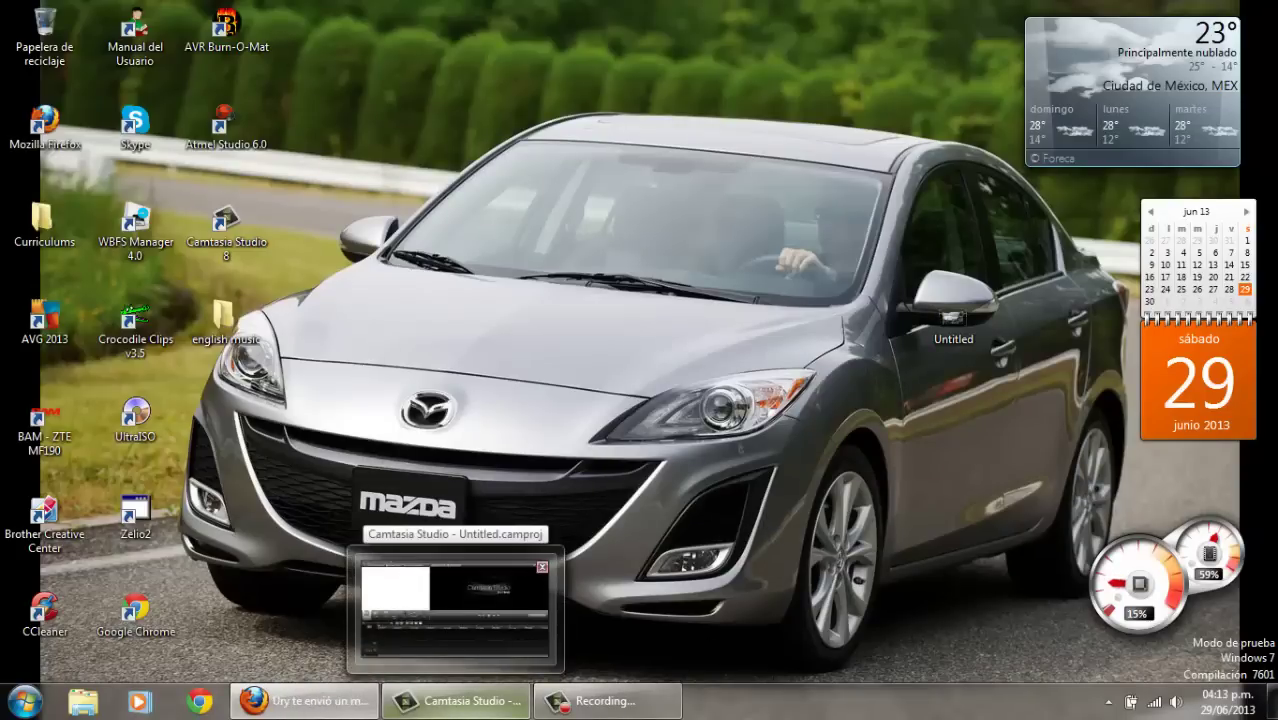
{"action": "mouse_move", "coordinate": [535, 690]}
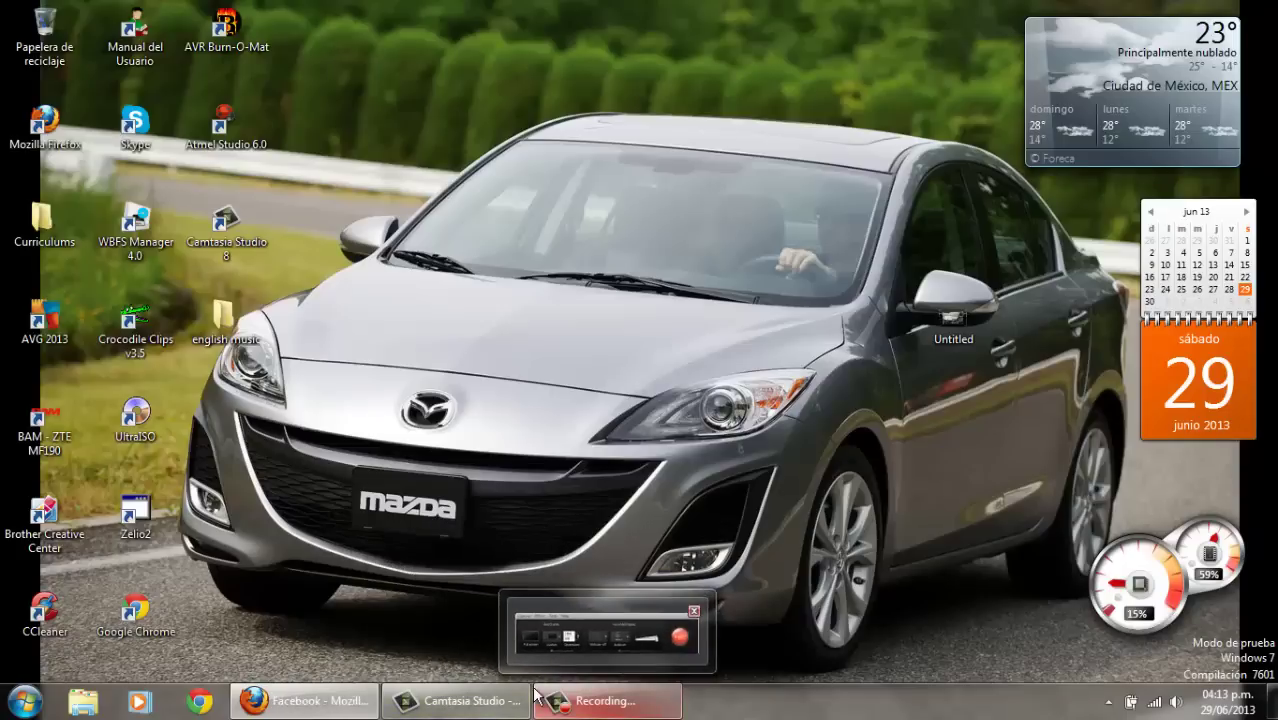
{"action": "left_click", "coordinate": [634, 708]}
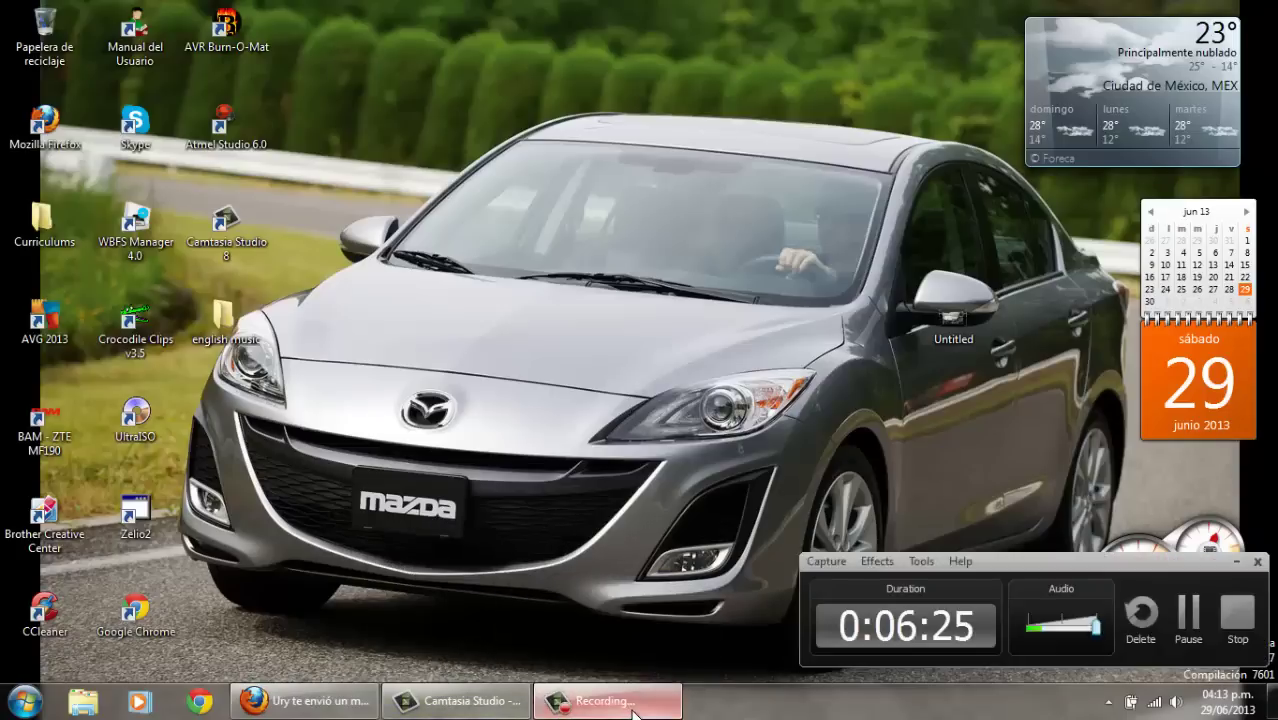
{"action": "left_click", "coordinate": [620, 705]}
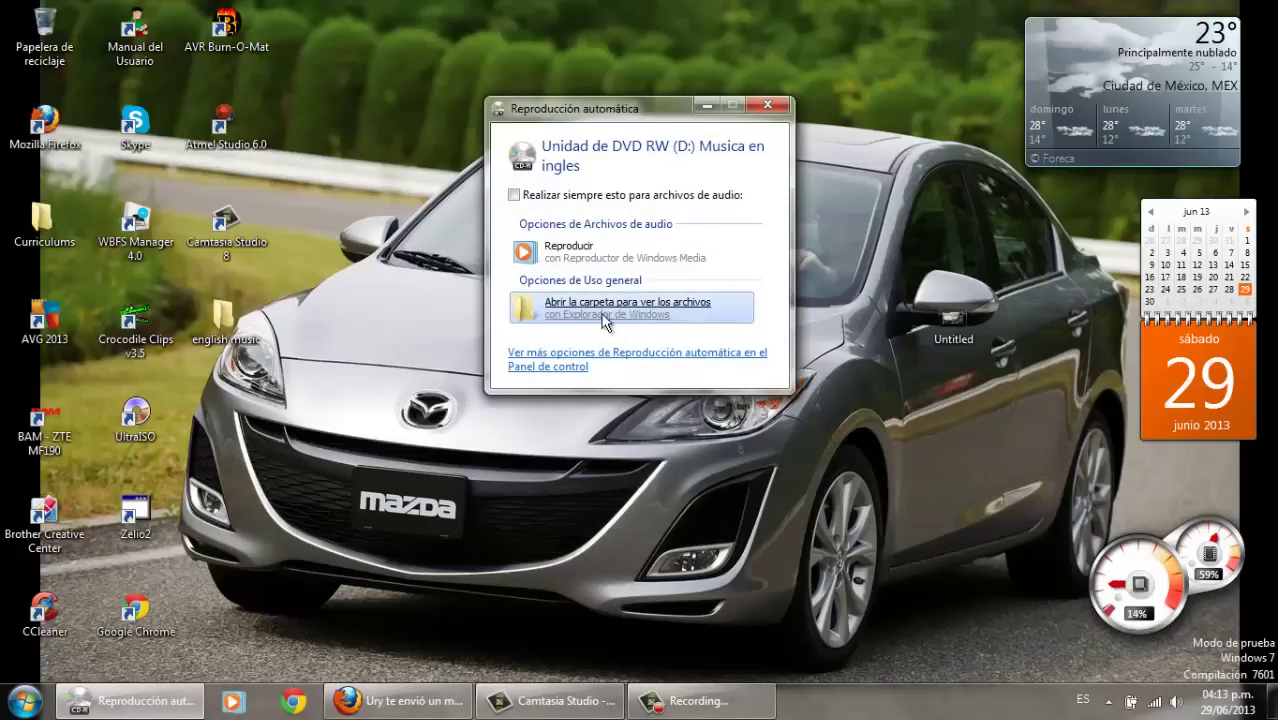
- View the files on the burned disc, check its english music folder for the song Zombie, and close the window
{"action": "left_click", "coordinate": [603, 316]}
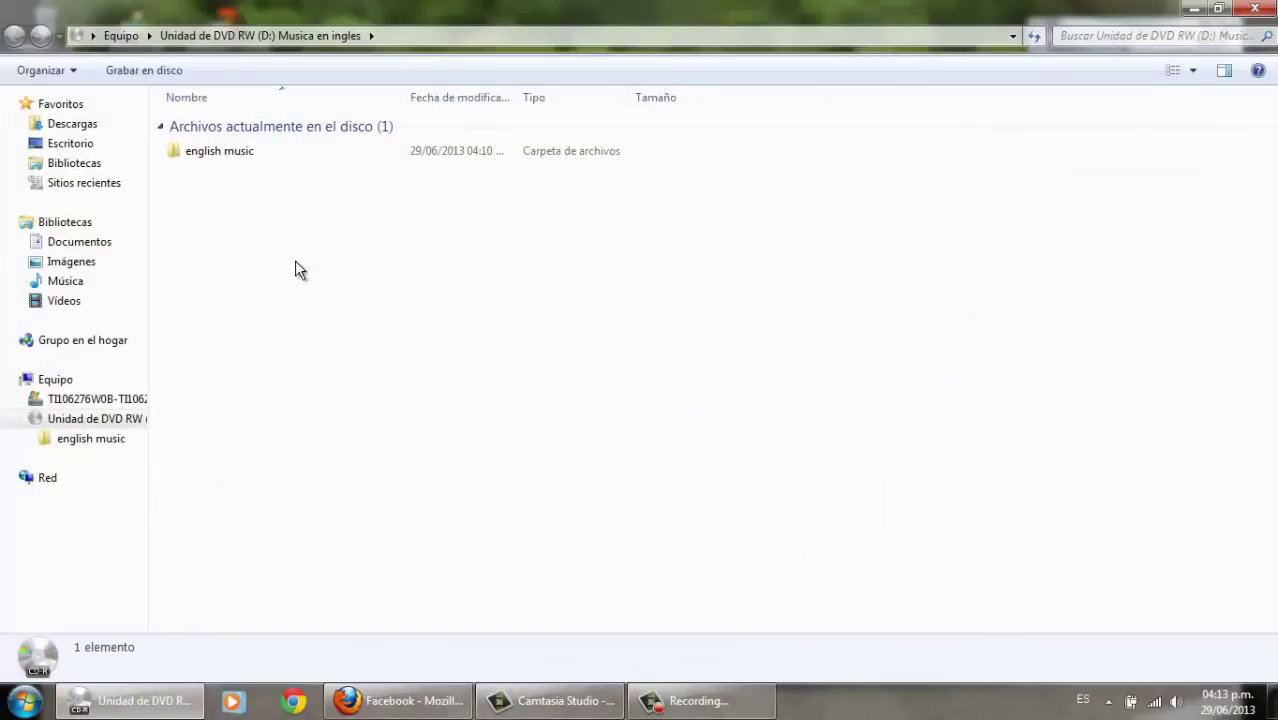
{"action": "left_click", "coordinate": [205, 155]}
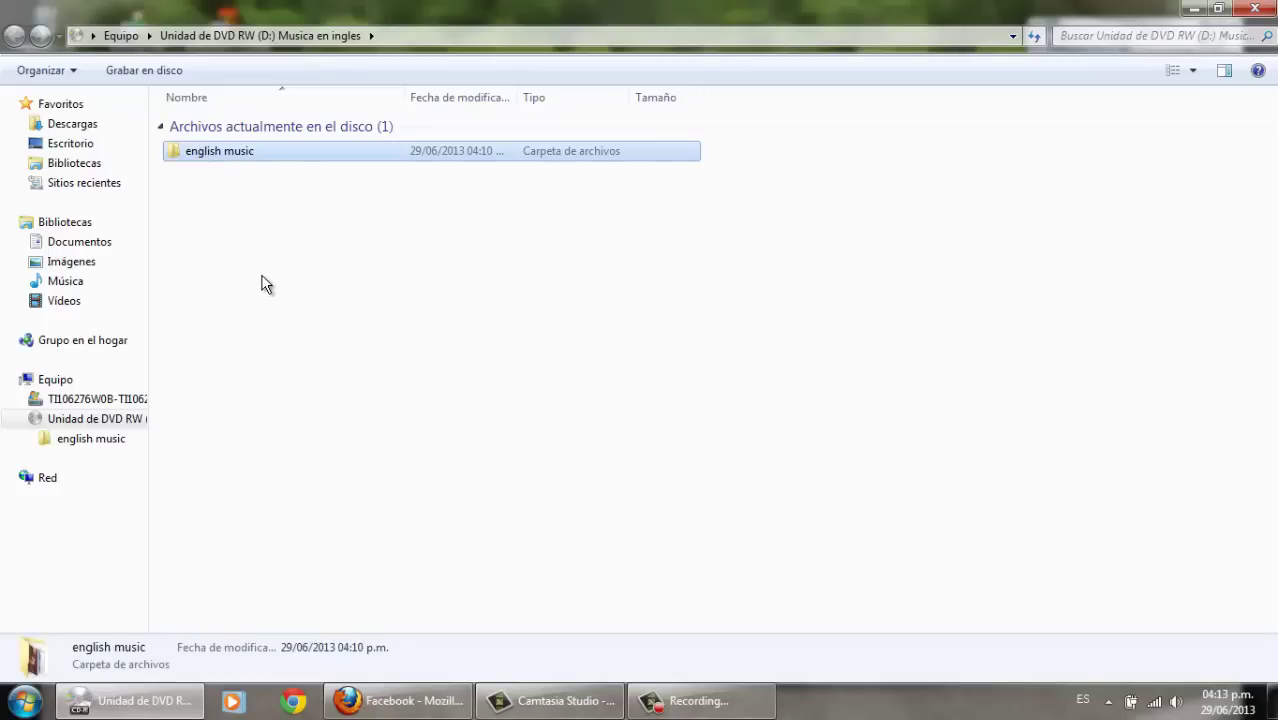
{"action": "left_click", "coordinate": [265, 284]}
{"action": "left_click", "coordinate": [222, 161]}
{"action": "double_click", "coordinate": [222, 161]}
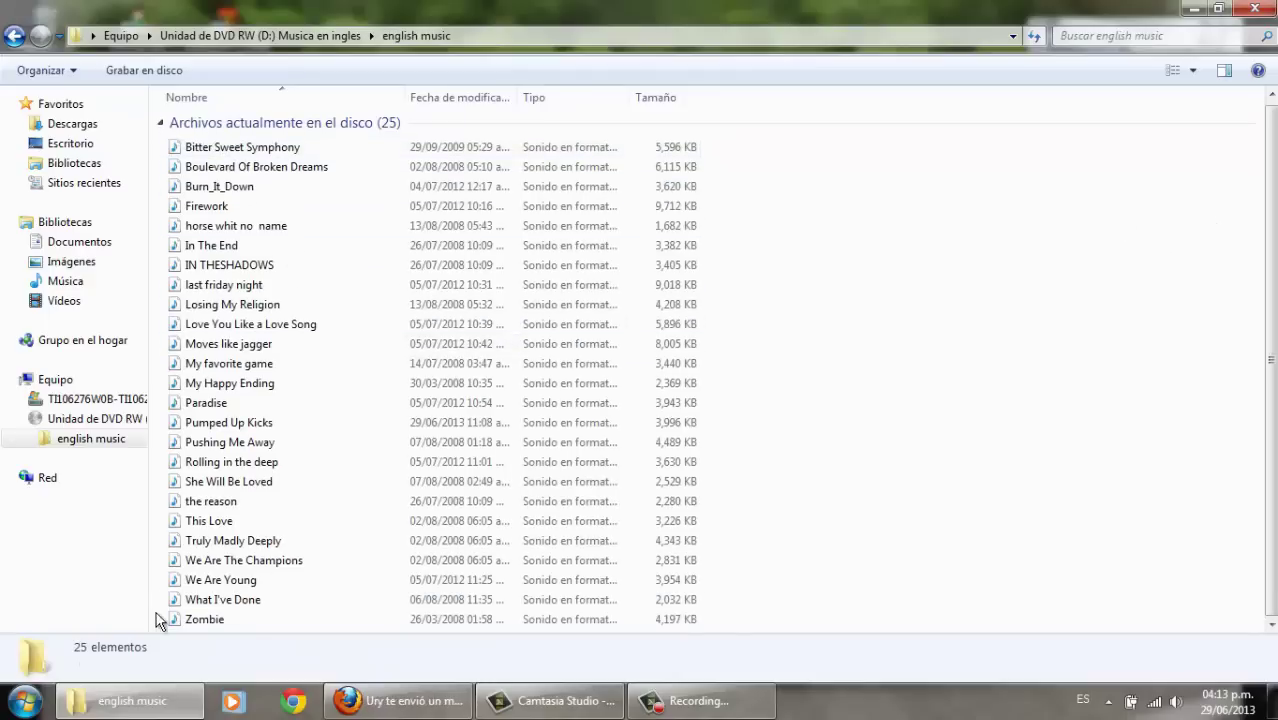
{"action": "left_click", "coordinate": [207, 619]}
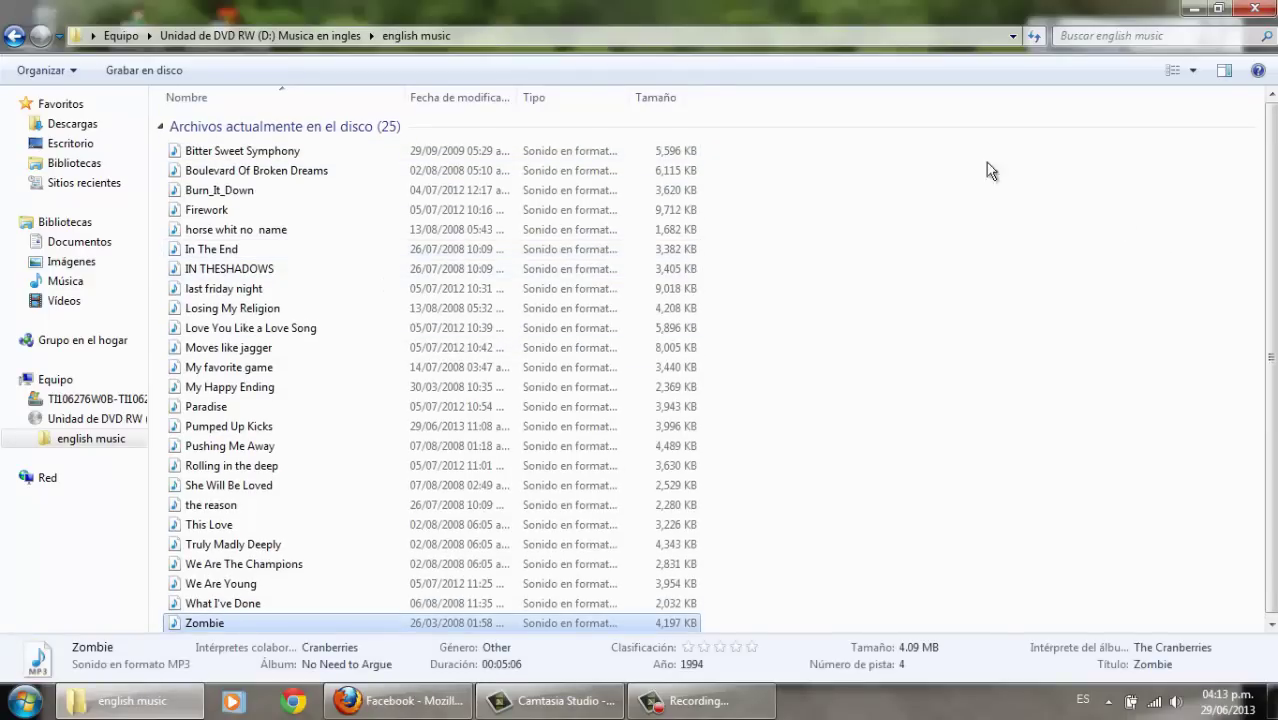
{"action": "left_click", "coordinate": [1254, 8]}
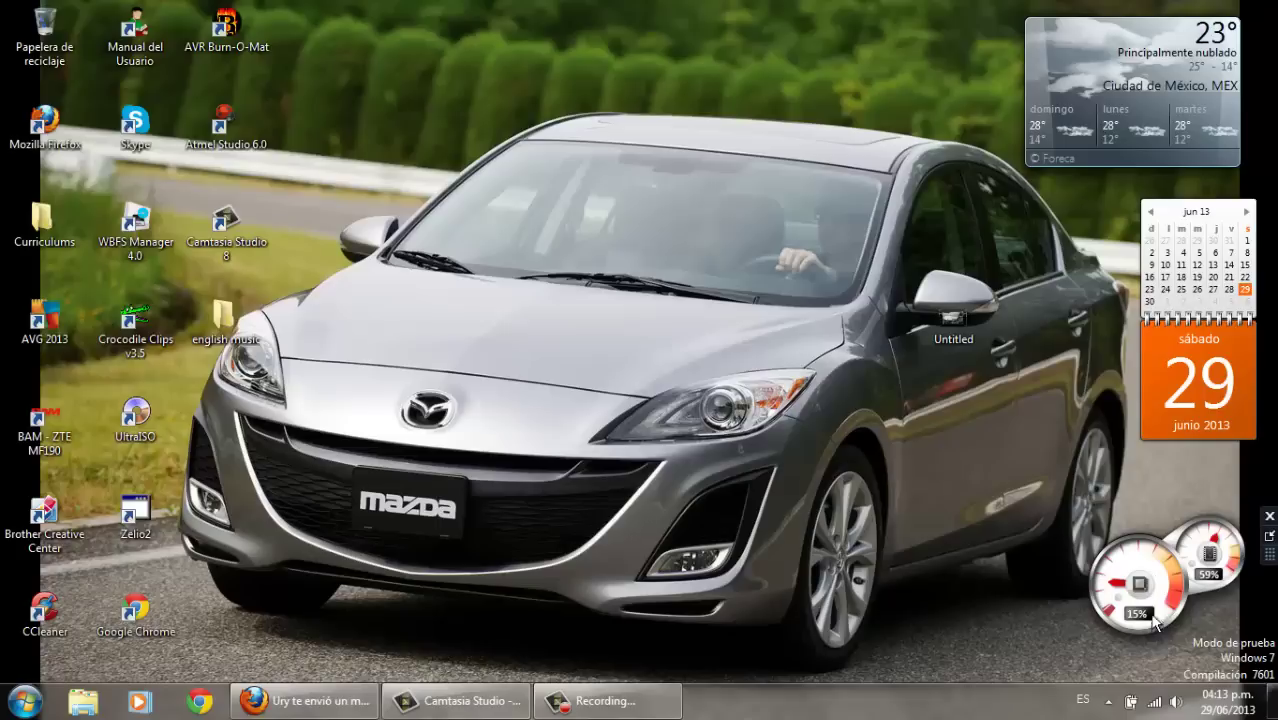
{"action": "left_click", "coordinate": [567, 703]}
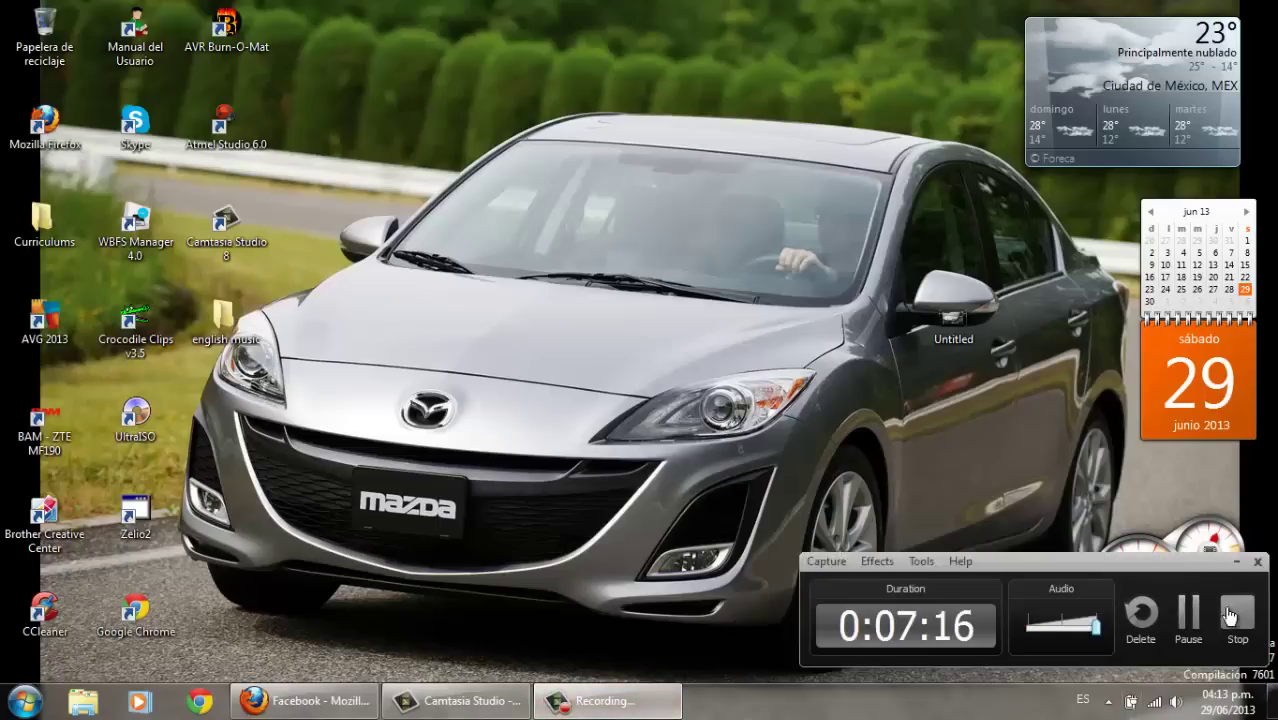